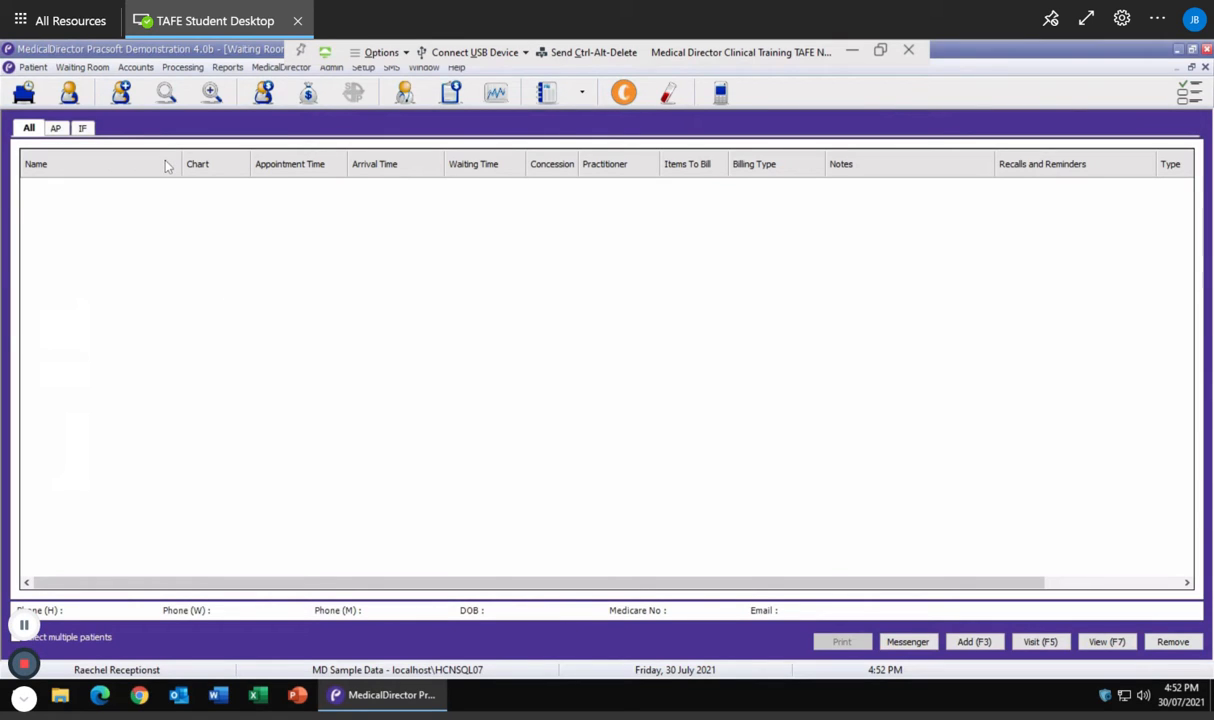
# Start a new patient record with title Ms and the patient's first name and surname
pyautogui.click(123, 95)
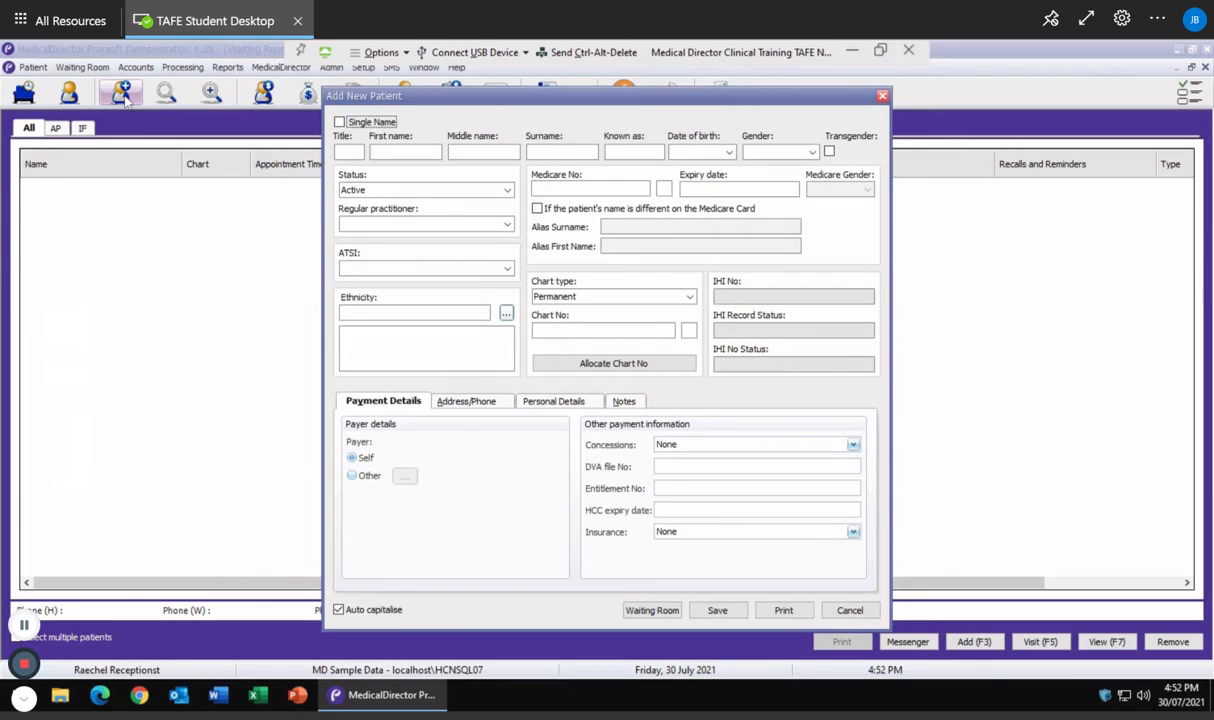
pyautogui.click(348, 151)
pyautogui.write('Ms')
pyautogui.press('Tab')
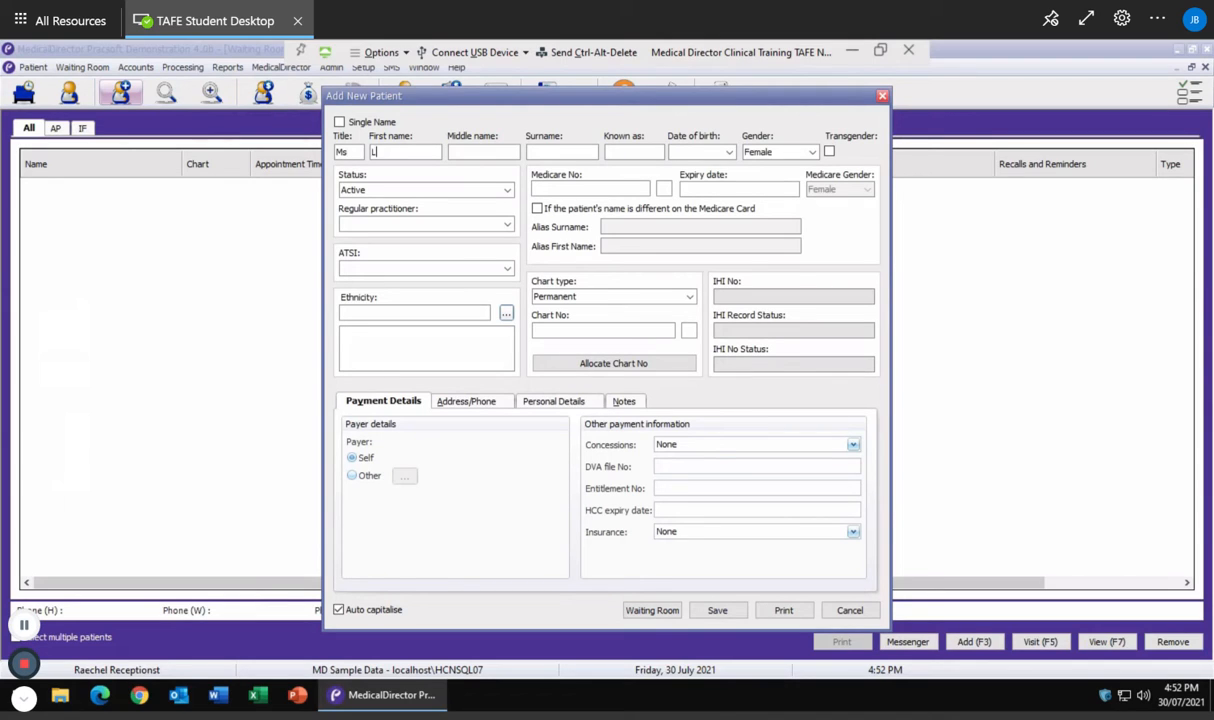
pyautogui.press('Tab')
pyautogui.press('Tab')
pyautogui.press('Tab')
# Set the date of birth to the 20th, correcting the year to 1985
pyautogui.click(730, 153)
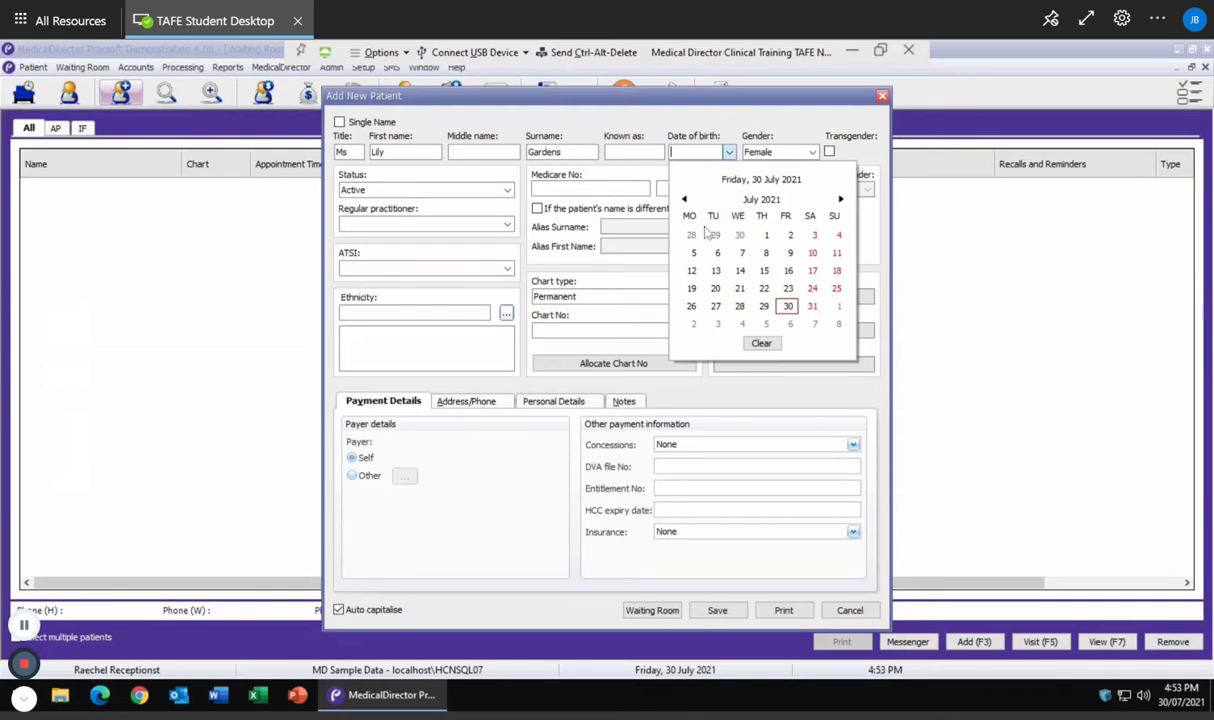
pyautogui.click(716, 289)
pyautogui.click(717, 151)
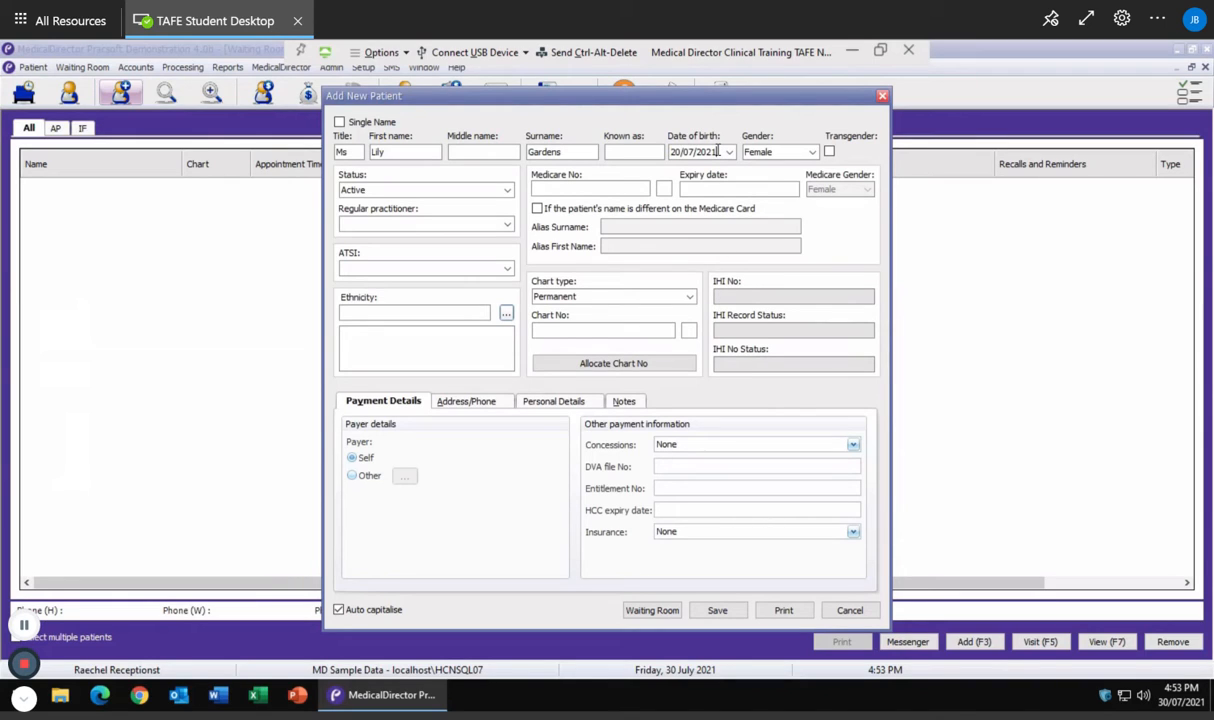
pyautogui.press('BackSpace')
pyautogui.press('BackSpace')
pyautogui.press('BackSpace')
pyautogui.write('198')
pyautogui.write('5')
# Enter the patient's Medicare number, IRN and expiry date
pyautogui.write('2')
pyautogui.write('21/12/')
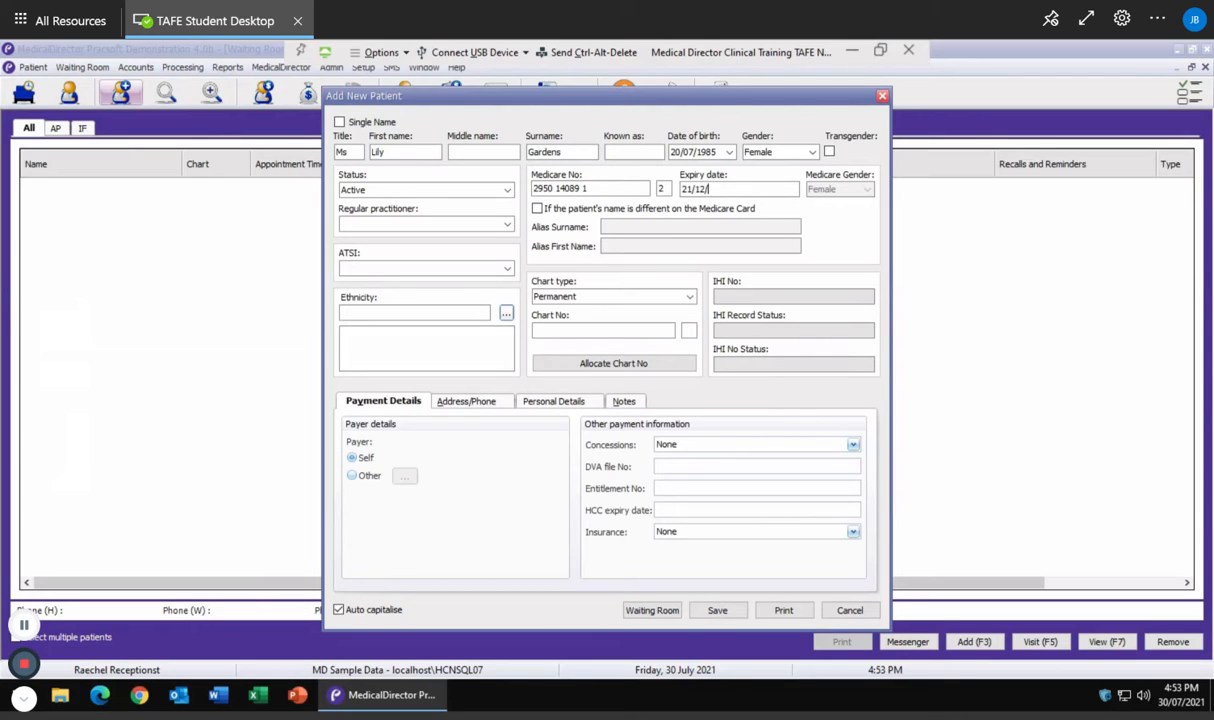
pyautogui.write('22')
pyautogui.click(352, 270)
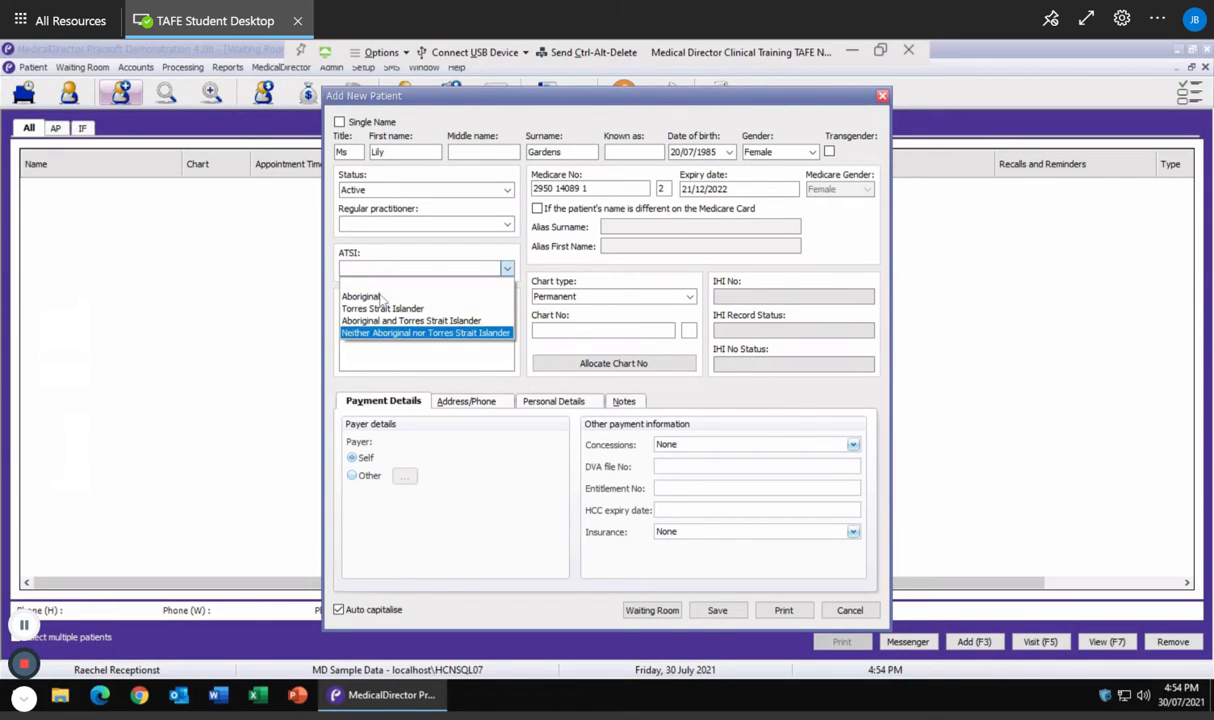
pyautogui.click(375, 288)
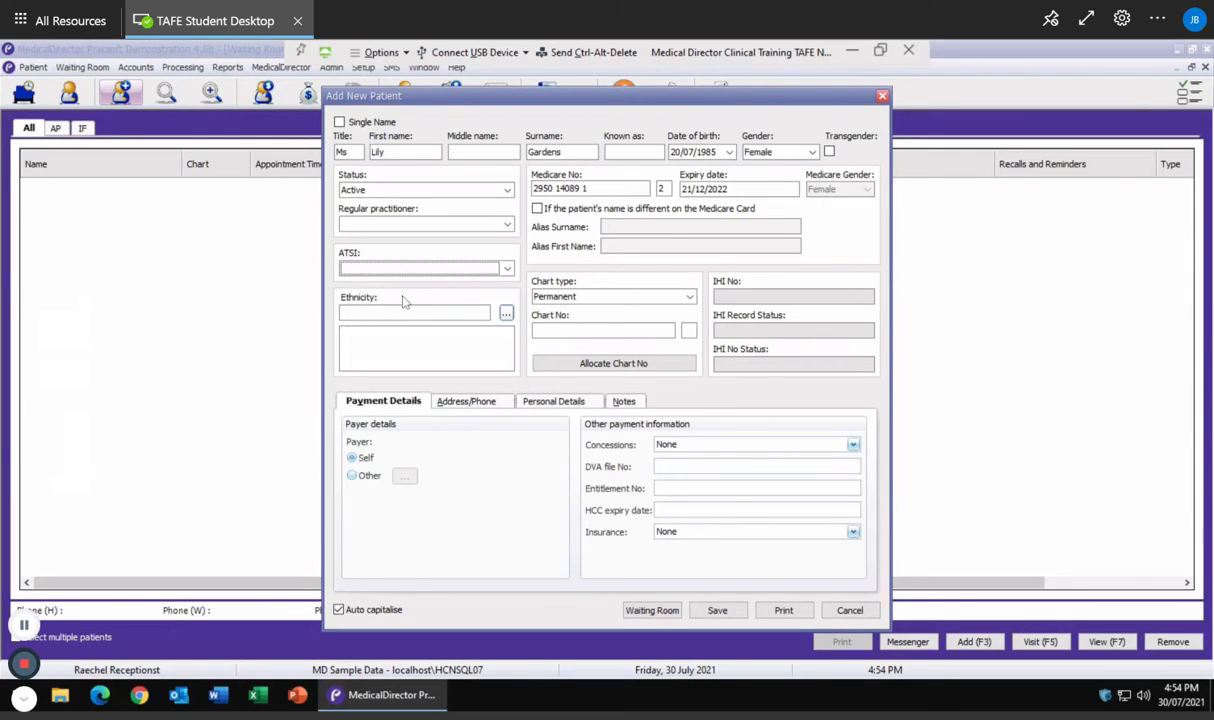
pyautogui.click(507, 314)
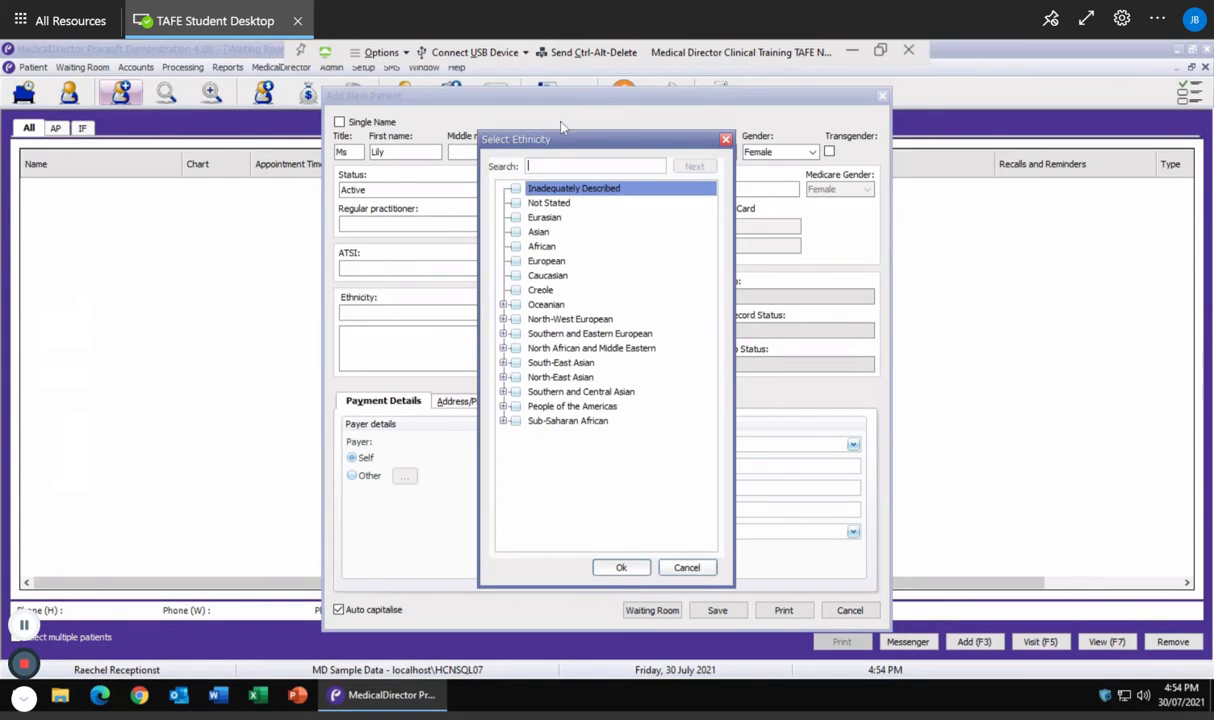
pyautogui.click(687, 567)
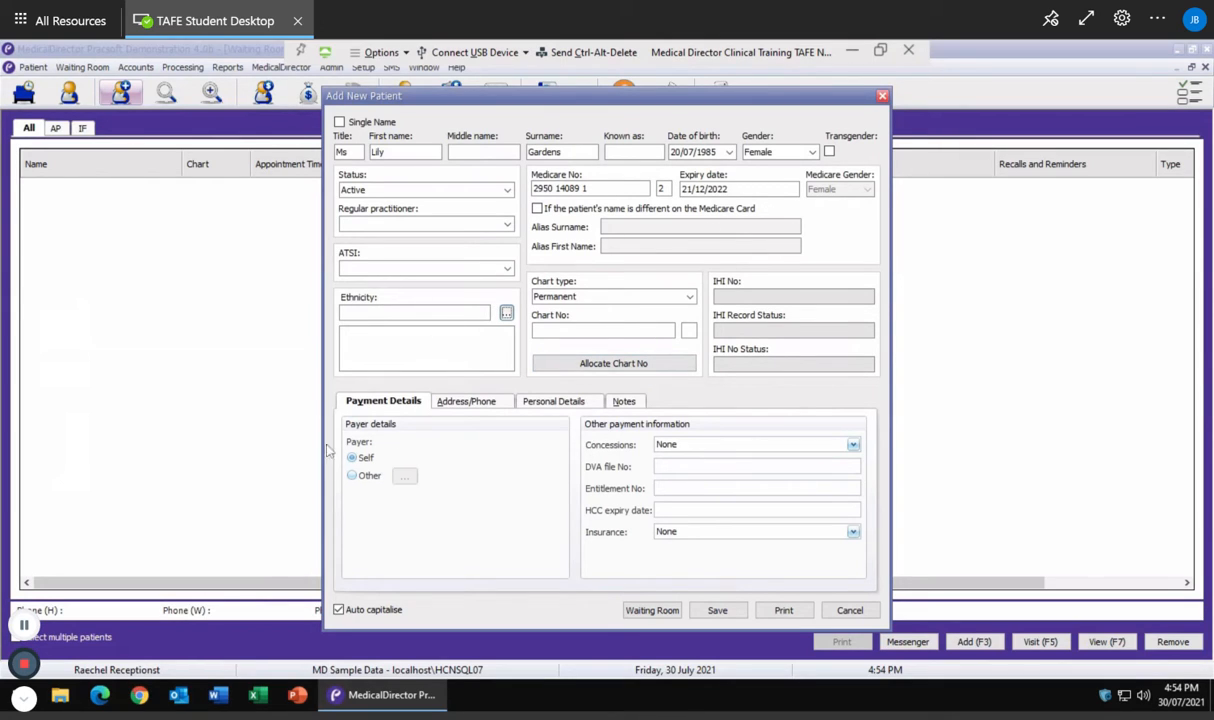
pyautogui.click(701, 447)
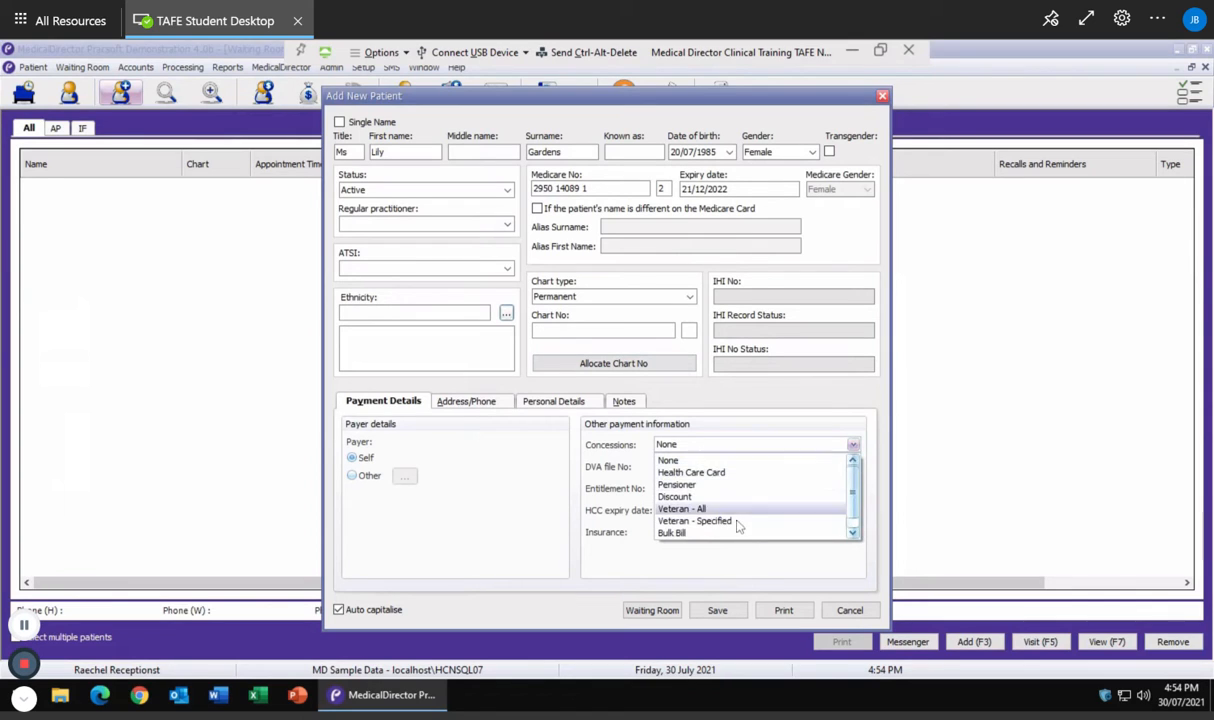
pyautogui.scroll(-1, 742, 516)
pyautogui.scroll(1, 742, 510)
pyautogui.click(676, 461)
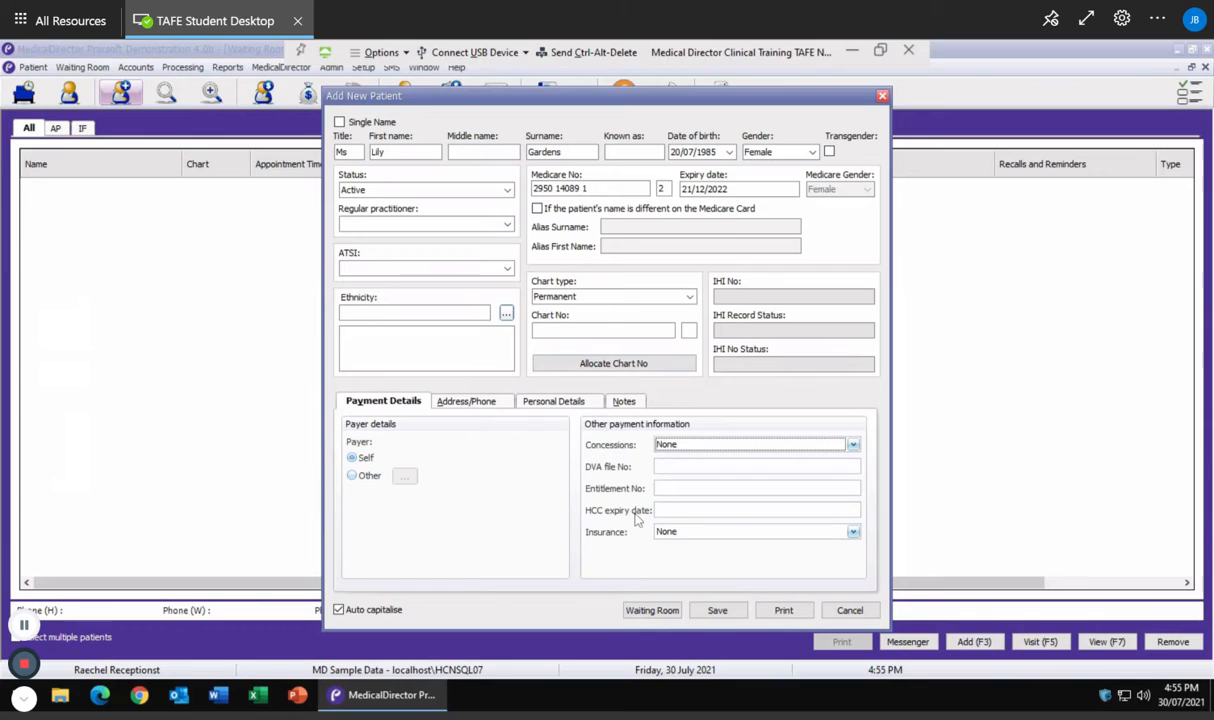
pyautogui.click(675, 532)
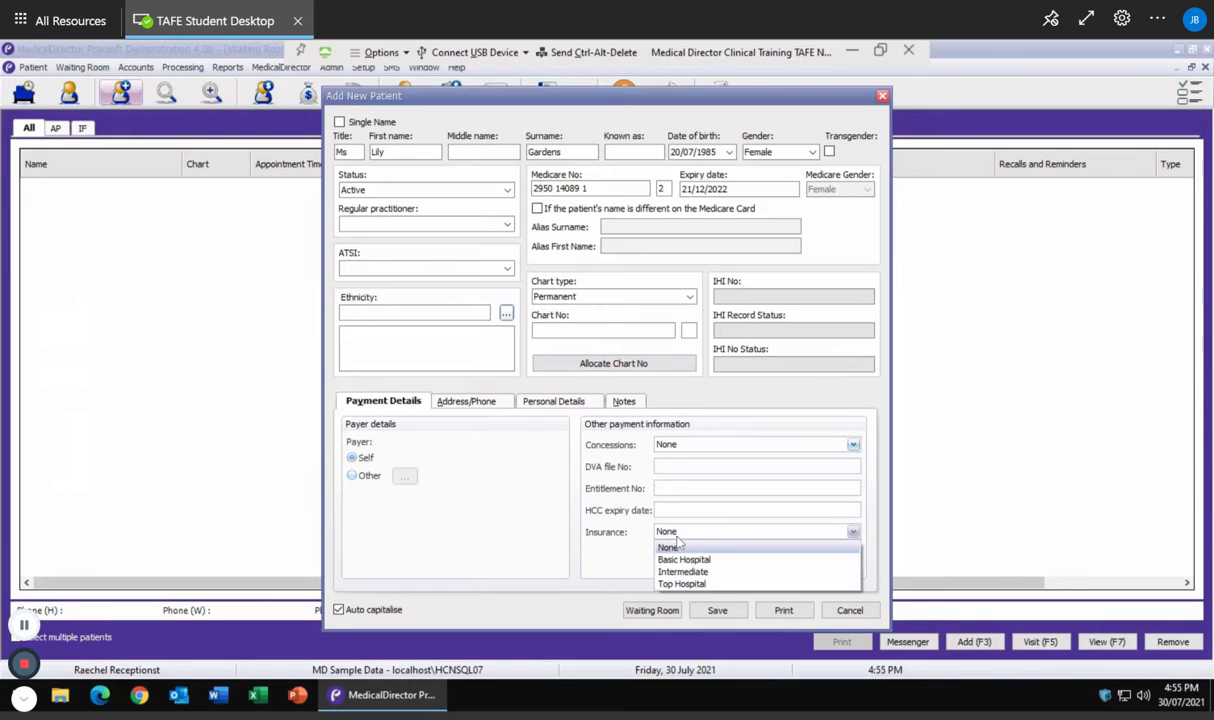
pyautogui.click(583, 505)
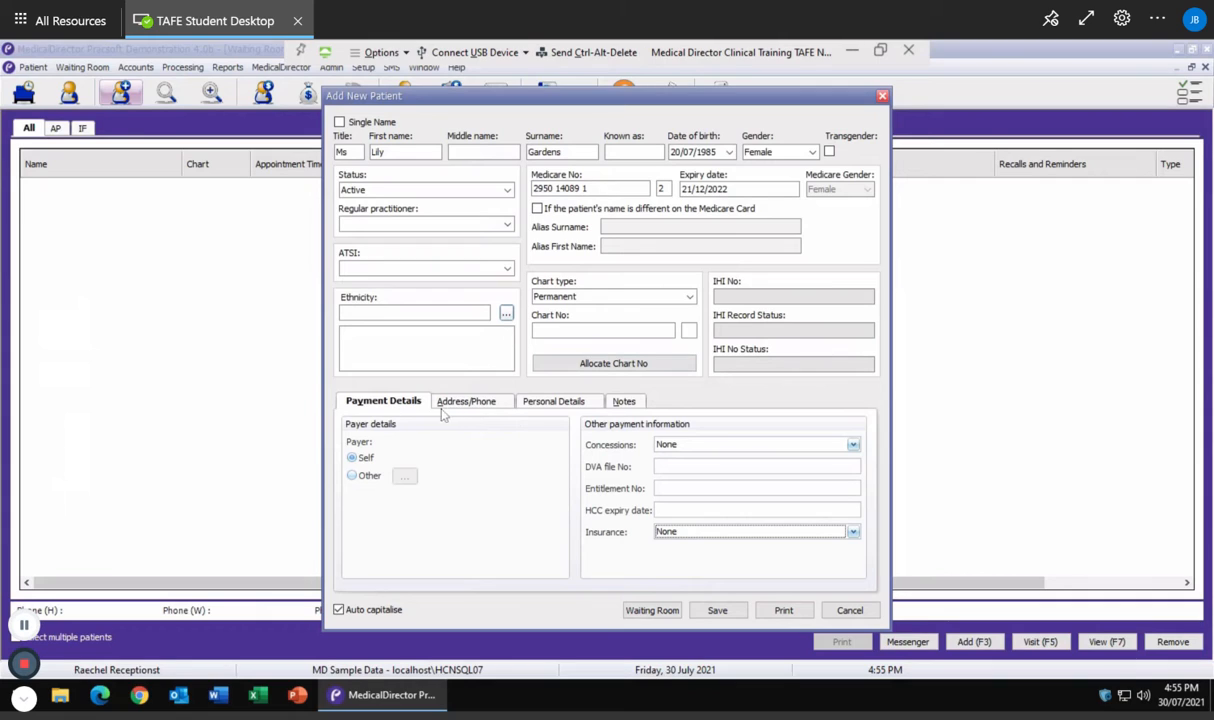
# Enter the patient's residential street and suburb, choosing the NSW postcode entry
pyautogui.click(499, 402)
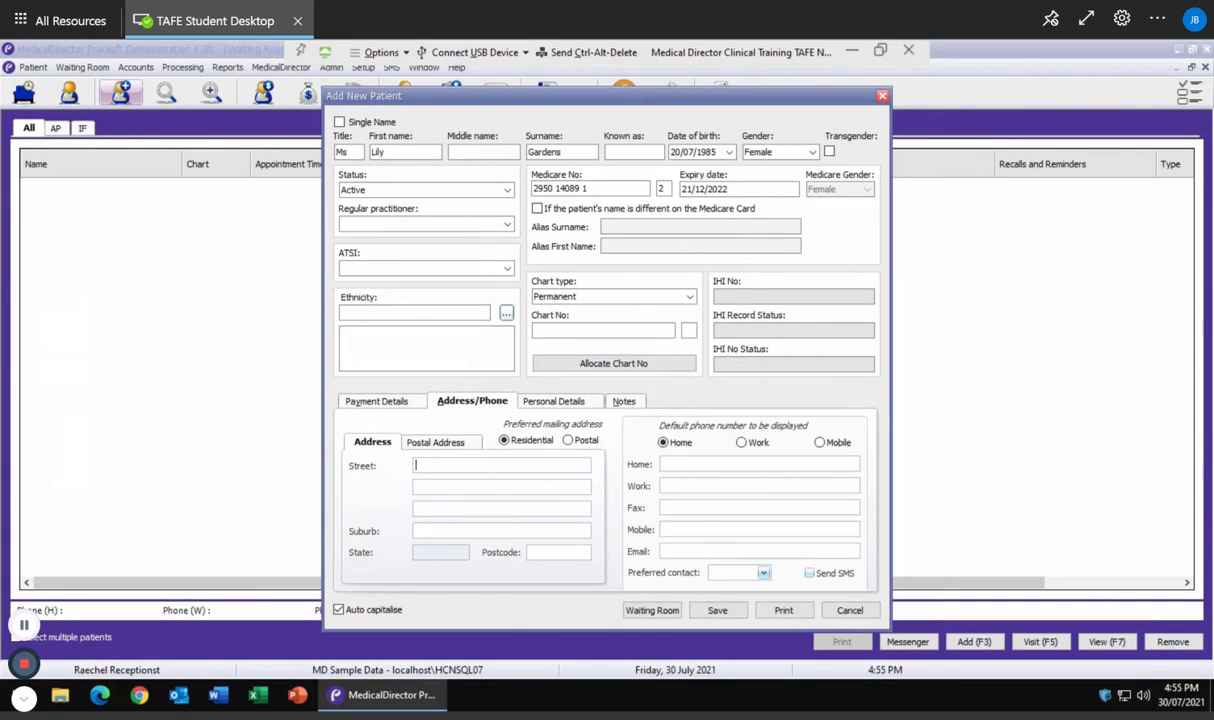
pyautogui.press('Tab')
pyautogui.press('Tab')
pyautogui.press('Tab')
pyautogui.write('Rose Bay')
pyautogui.press('Tab')
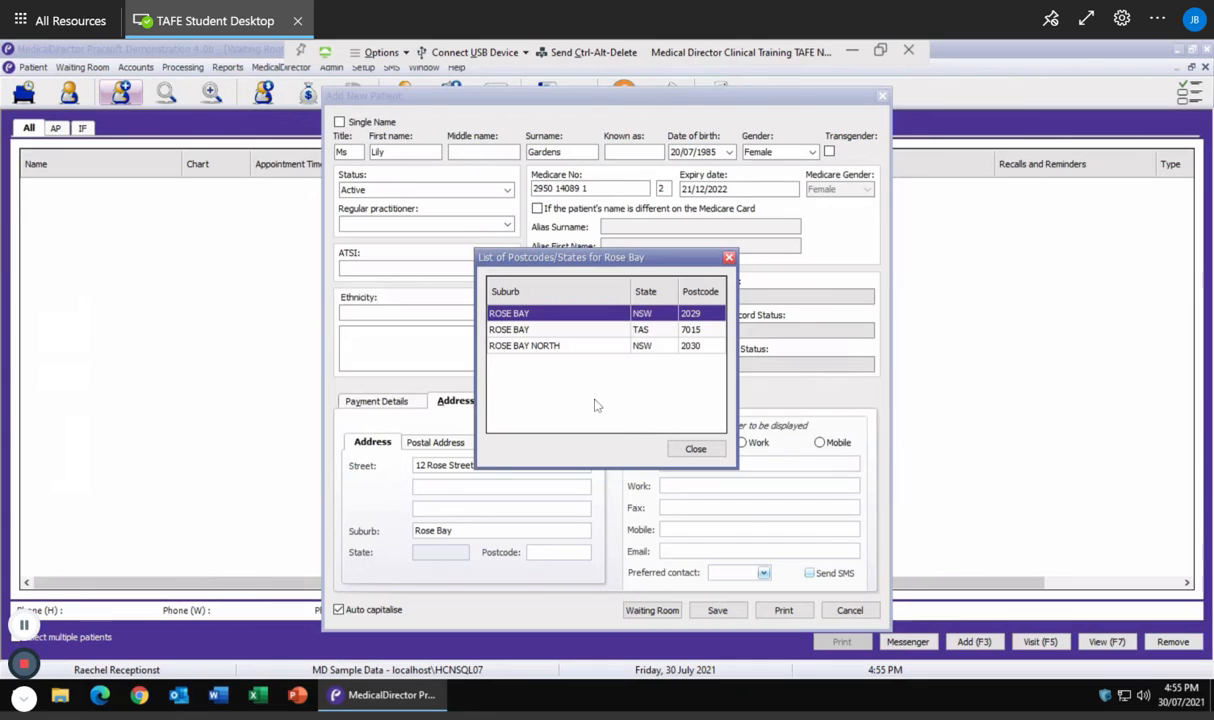
pyautogui.doubleClick(547, 315)
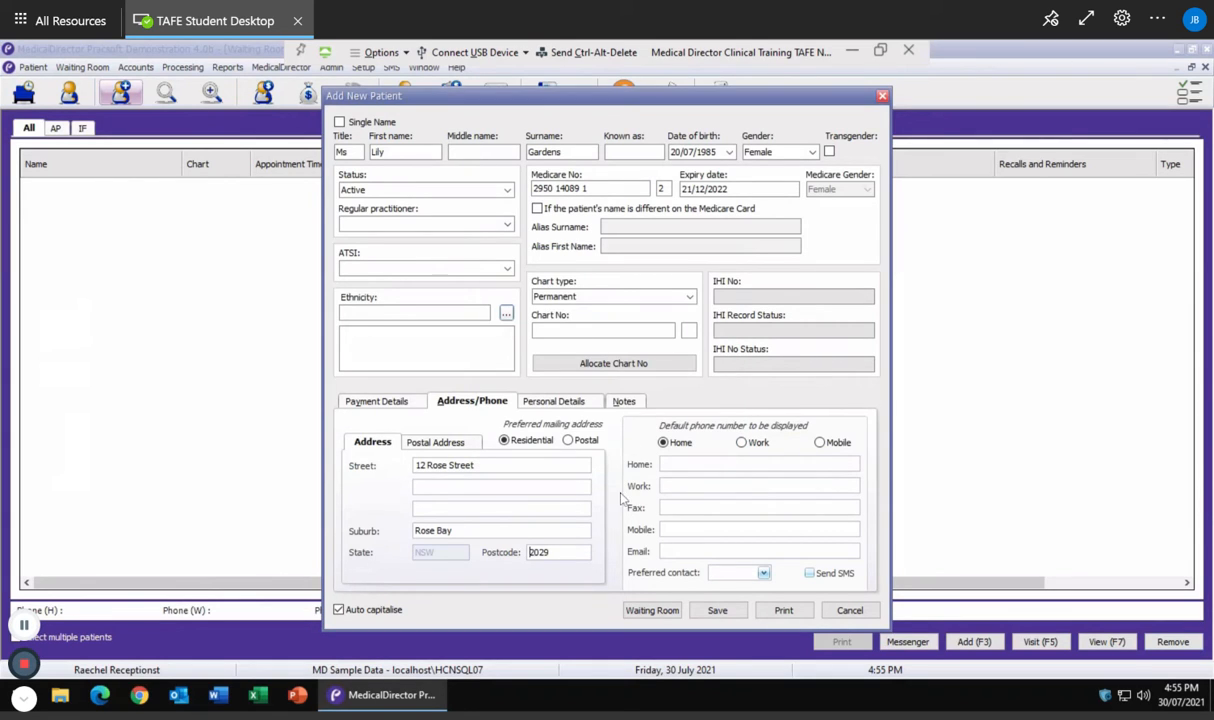
# Record the patient's mobile number and e-mail, making mobile the default phone
pyautogui.click(685, 531)
pyautogui.write('0411 111 111')
pyautogui.click(672, 550)
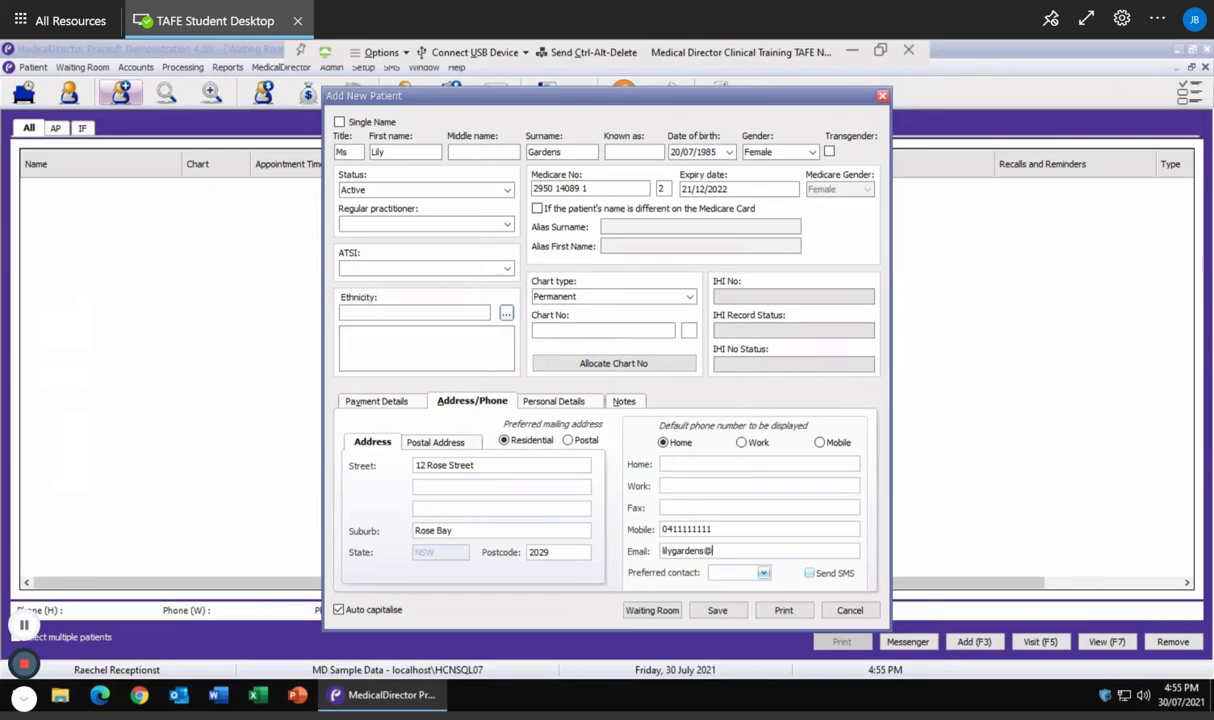
pyautogui.click(819, 442)
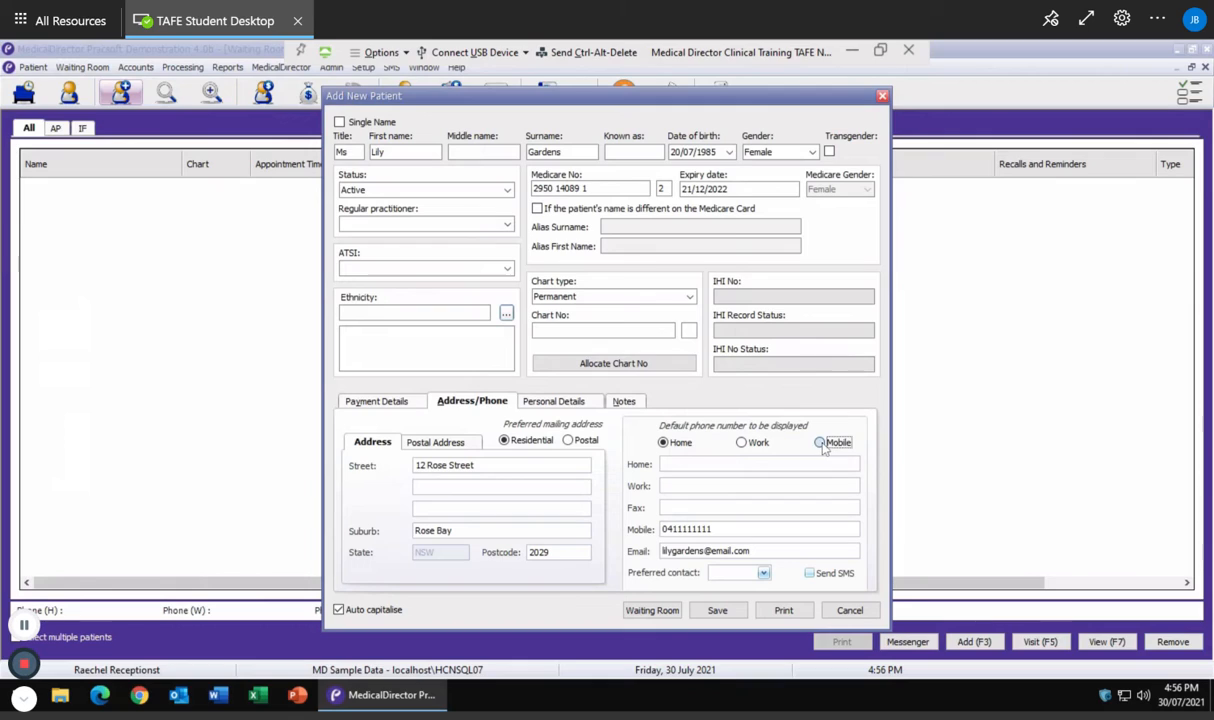
# Search next of kin by the patient's surname across everyone, then start a new person
pyautogui.click(530, 396)
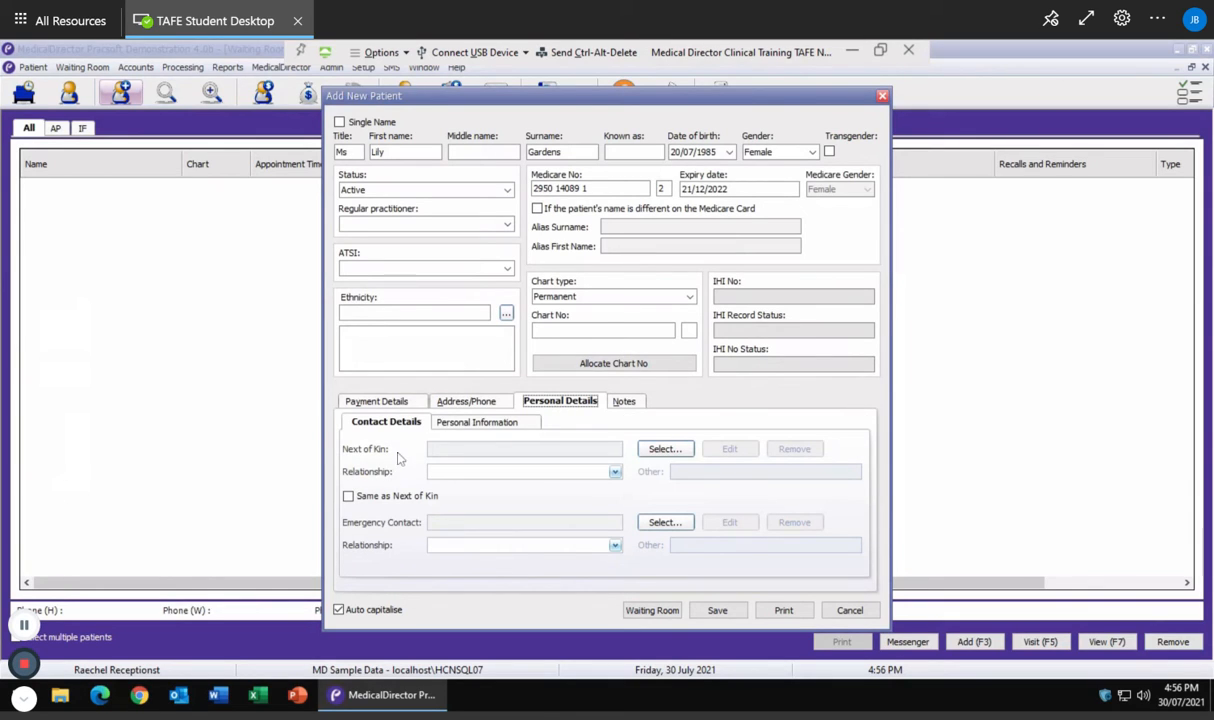
pyautogui.click(664, 449)
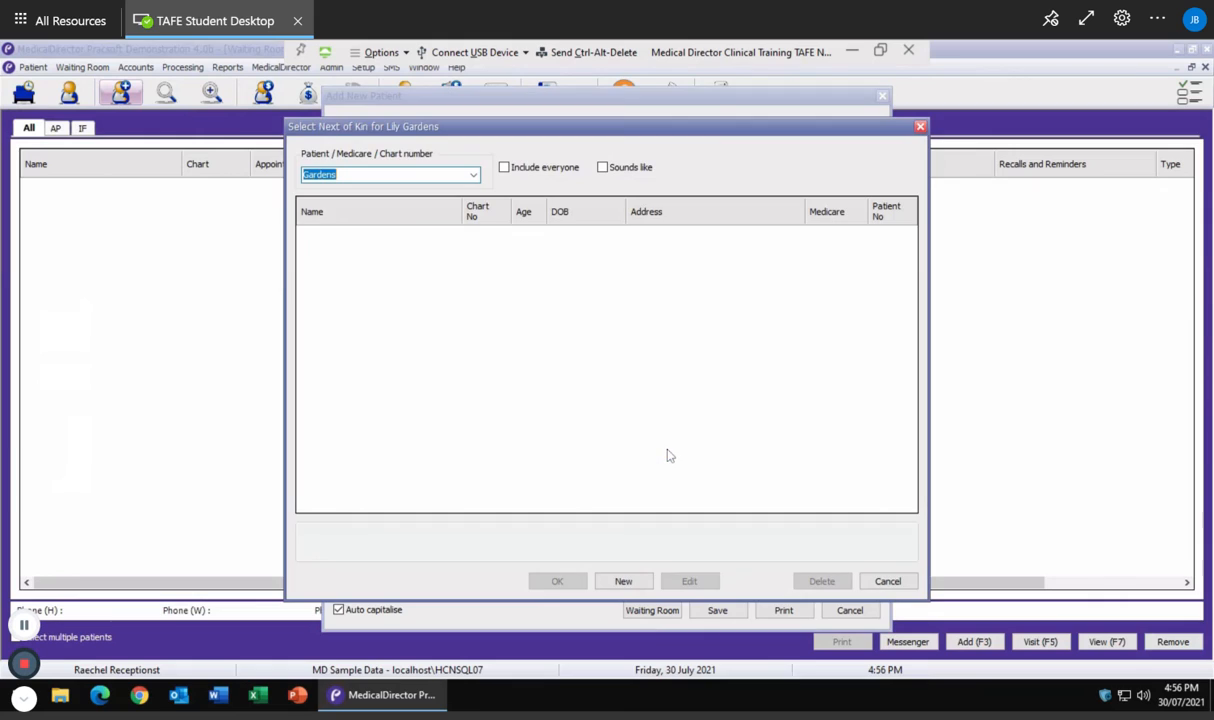
pyautogui.write('Gardens')
pyautogui.click(510, 172)
pyautogui.click(623, 583)
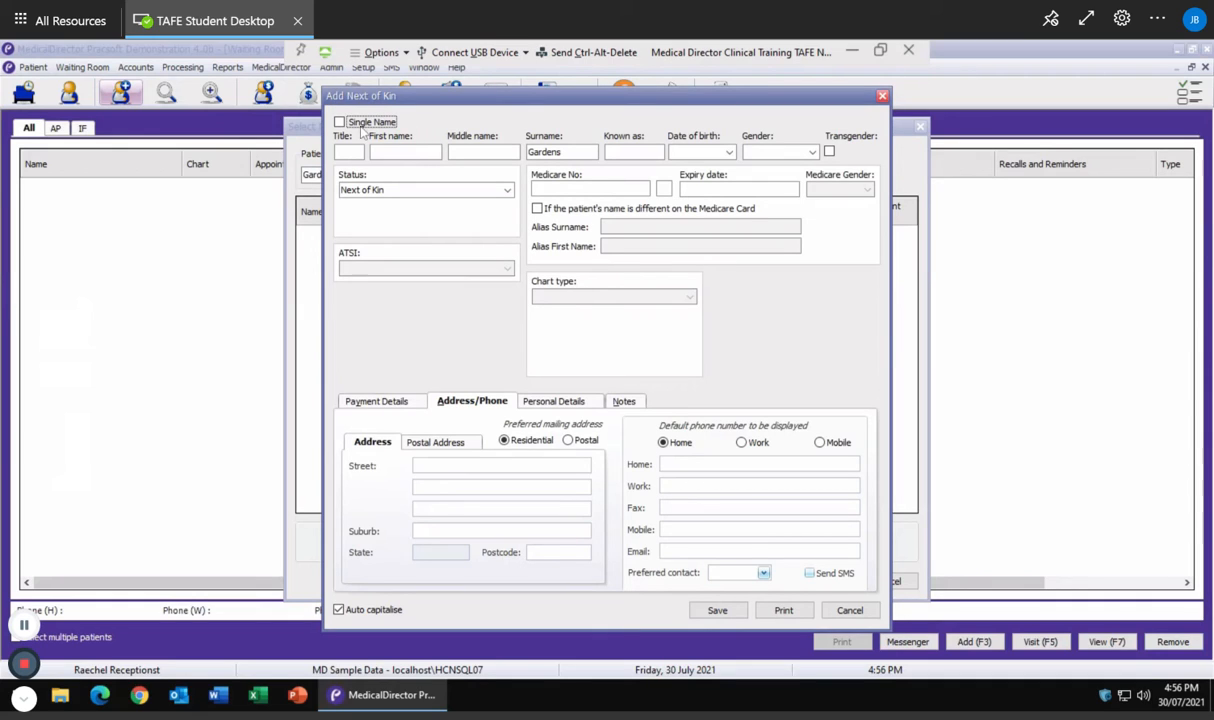
# Enter the next of kin's title M and first name
pyautogui.click(353, 153)
pyautogui.write('Mr')
pyautogui.press('Tab')
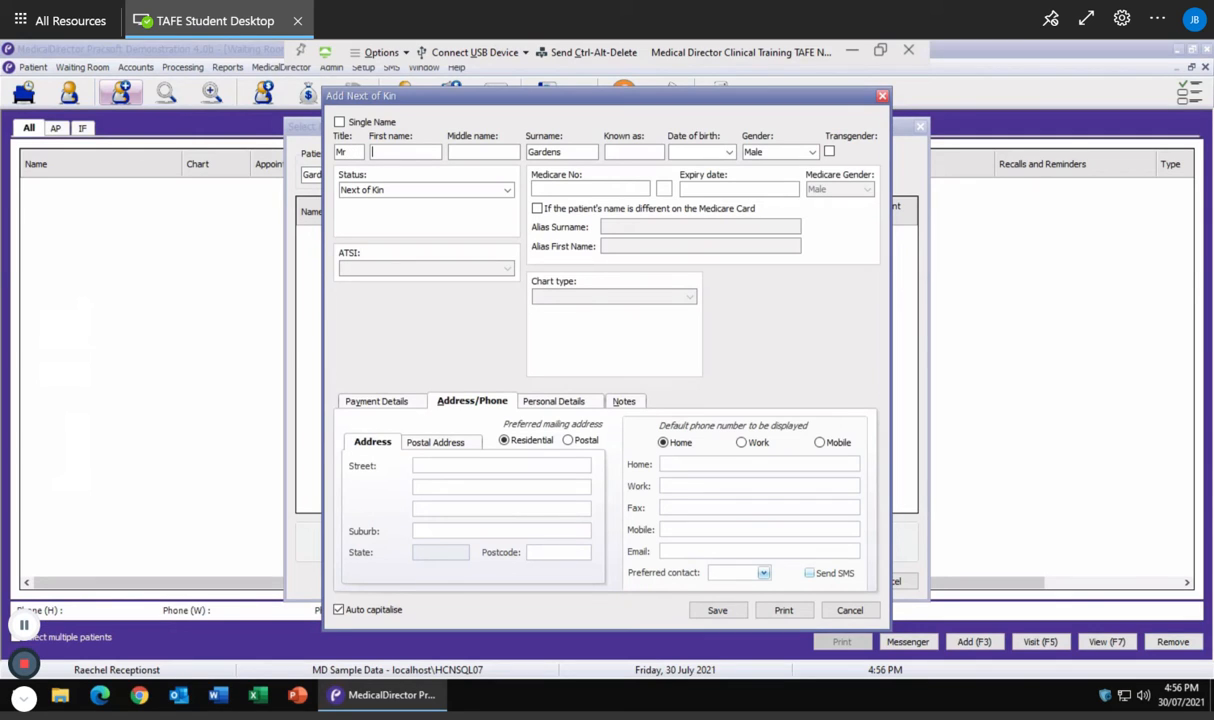
pyautogui.write('Brian')
pyautogui.press('Tab')
pyautogui.press('Tab')
pyautogui.press('Tab')
# Set the next of kin's birth date to the 13th, 1982, add a mobile number and save
pyautogui.click(730, 153)
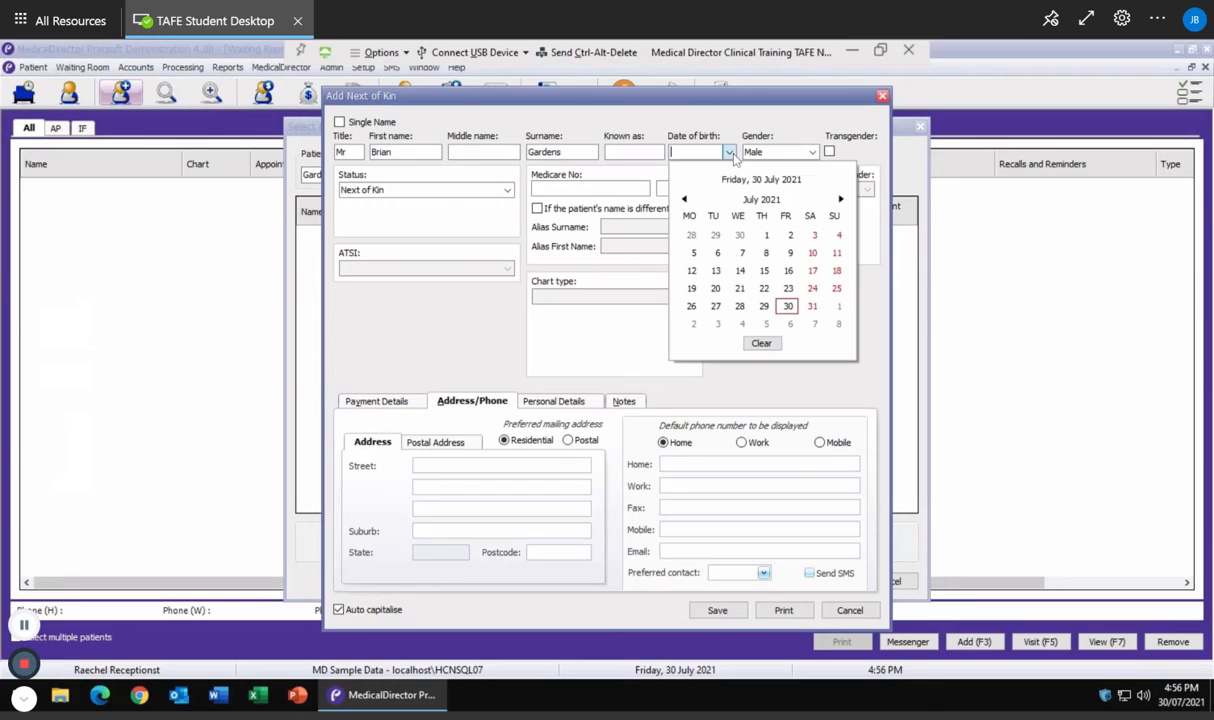
pyautogui.click(715, 271)
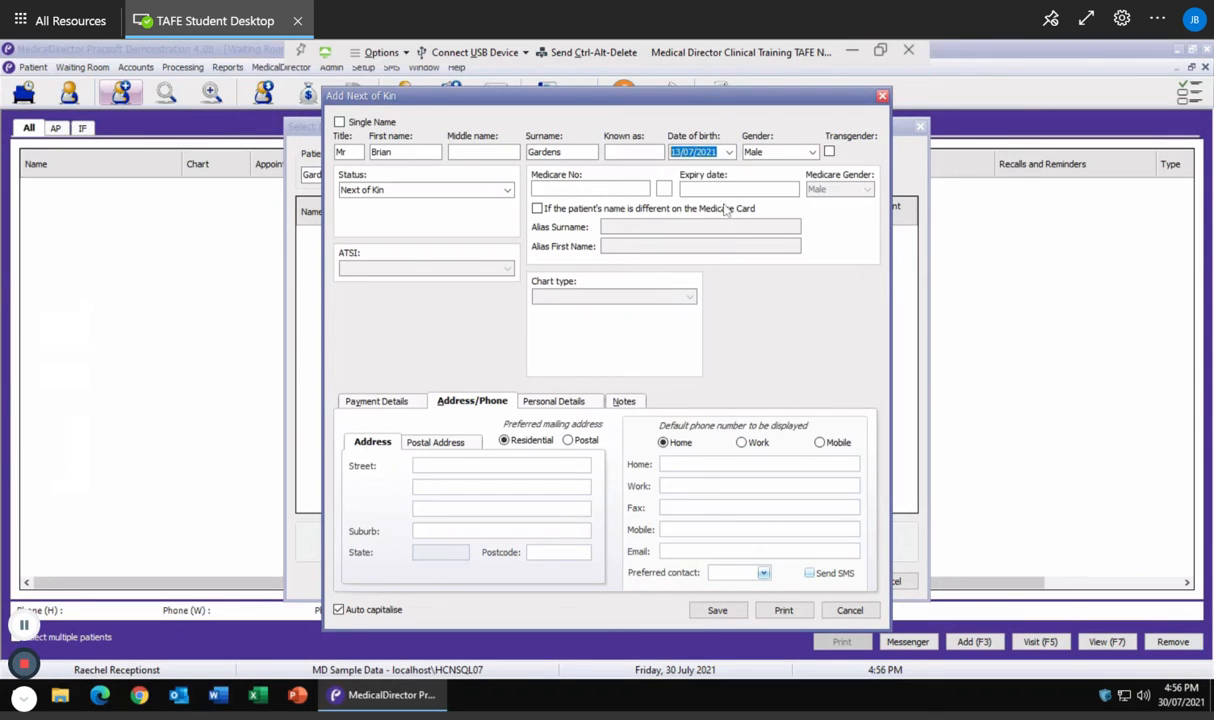
pyautogui.click(719, 154)
pyautogui.press('BackSpace')
pyautogui.press('BackSpace')
pyautogui.press('BackSpace')
pyautogui.press('BackSpace')
pyautogui.write('19')
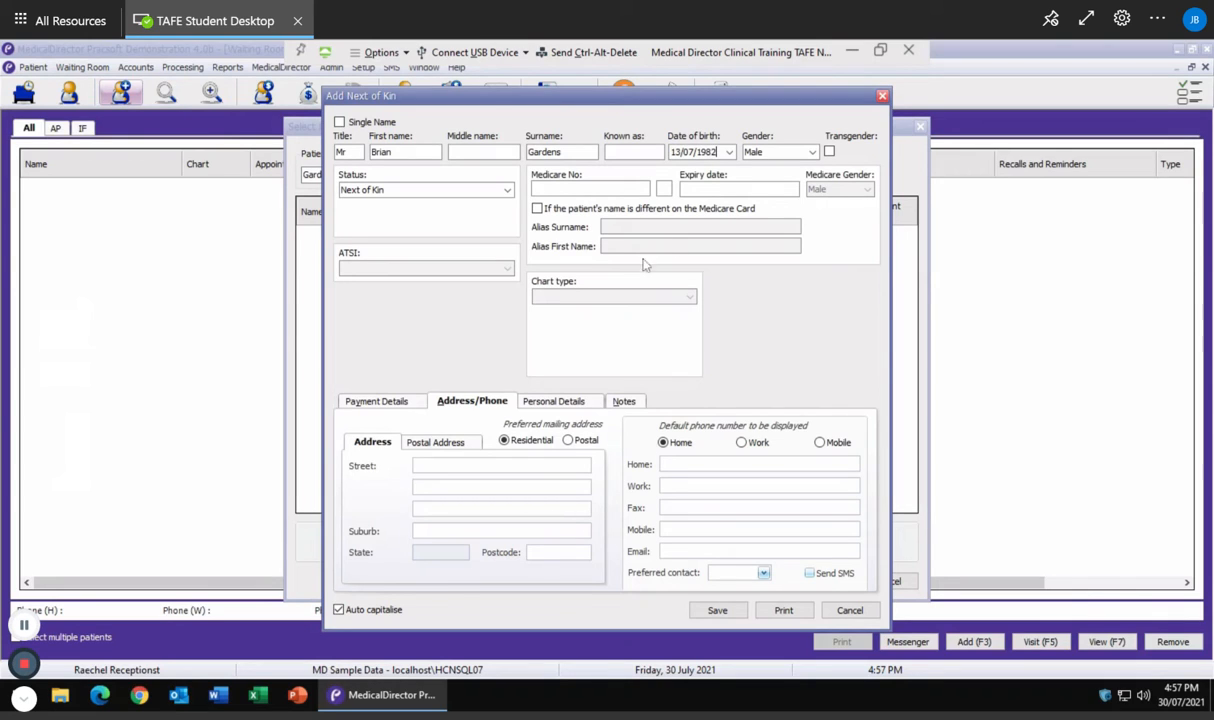
pyautogui.click(668, 529)
pyautogui.write('0422222222')
pyautogui.click(717, 608)
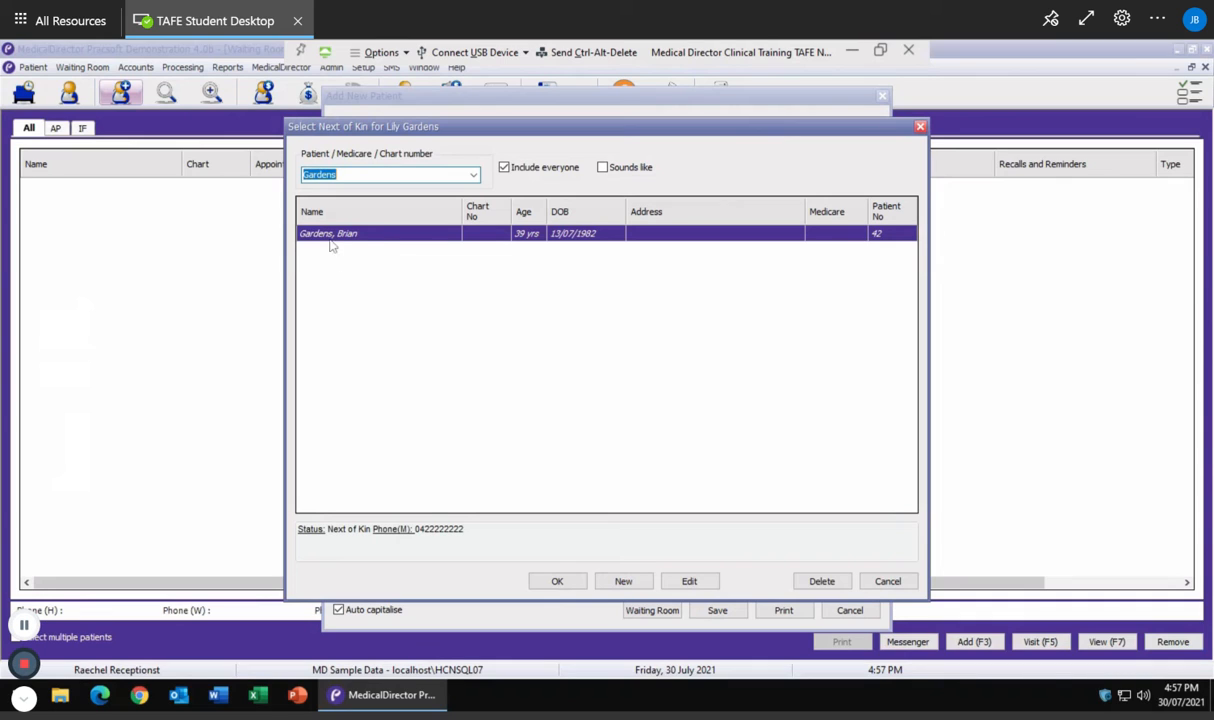
# Link the saved person as Spouse/Partner next of kin and as emergency contact
pyautogui.click(557, 583)
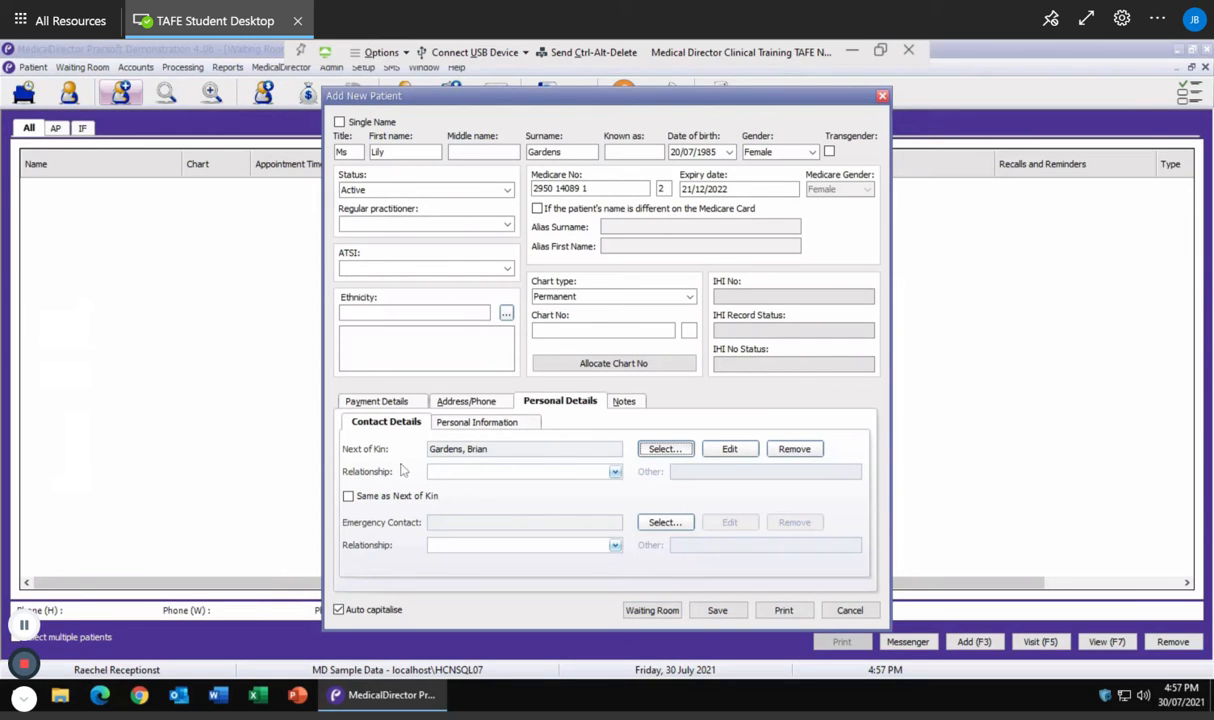
pyautogui.click(488, 477)
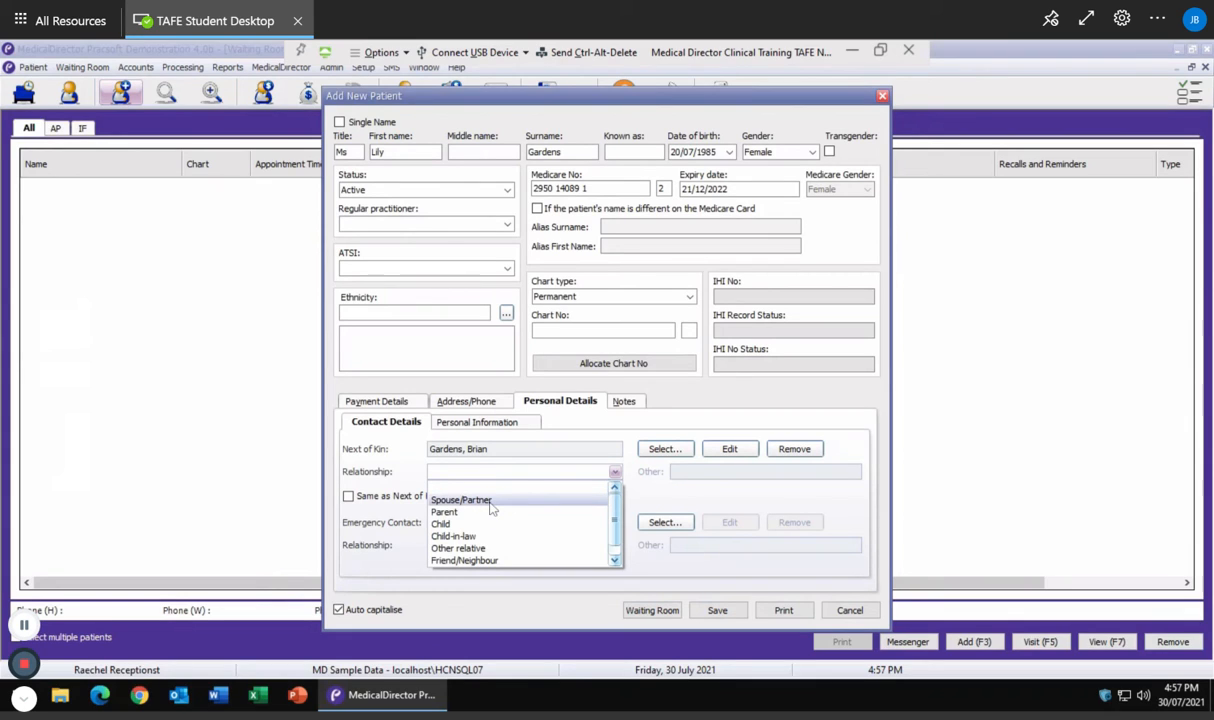
pyautogui.click(490, 500)
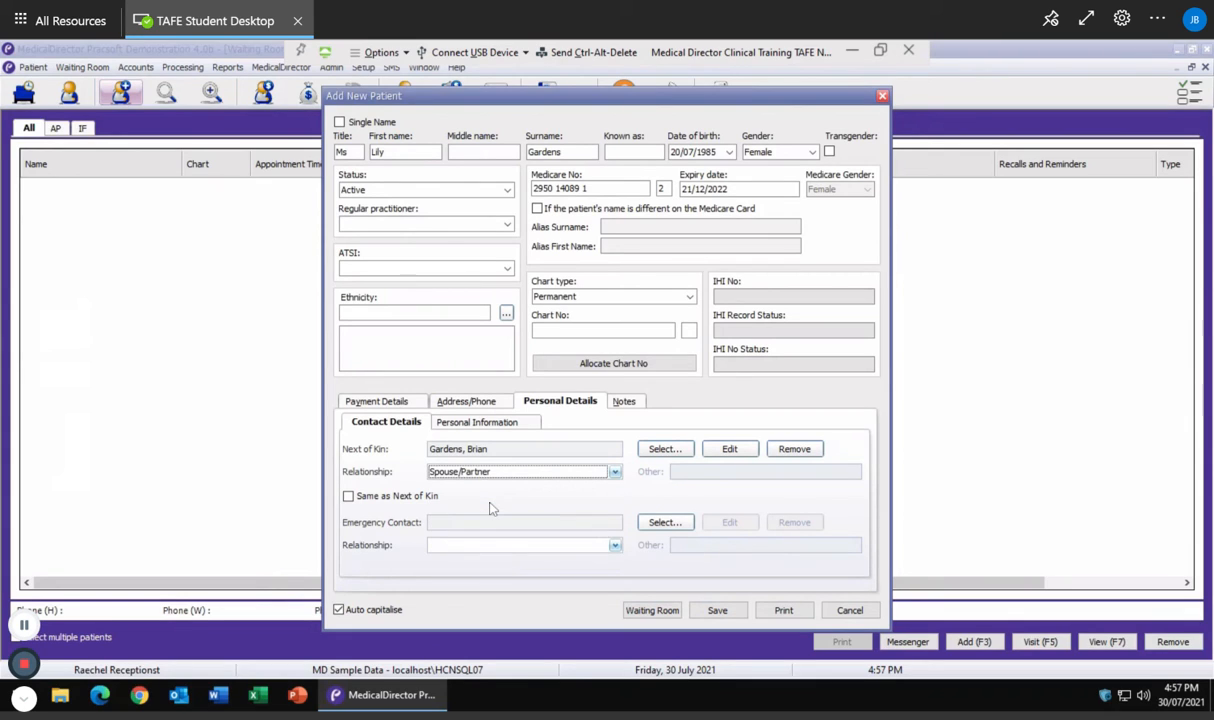
pyautogui.click(348, 497)
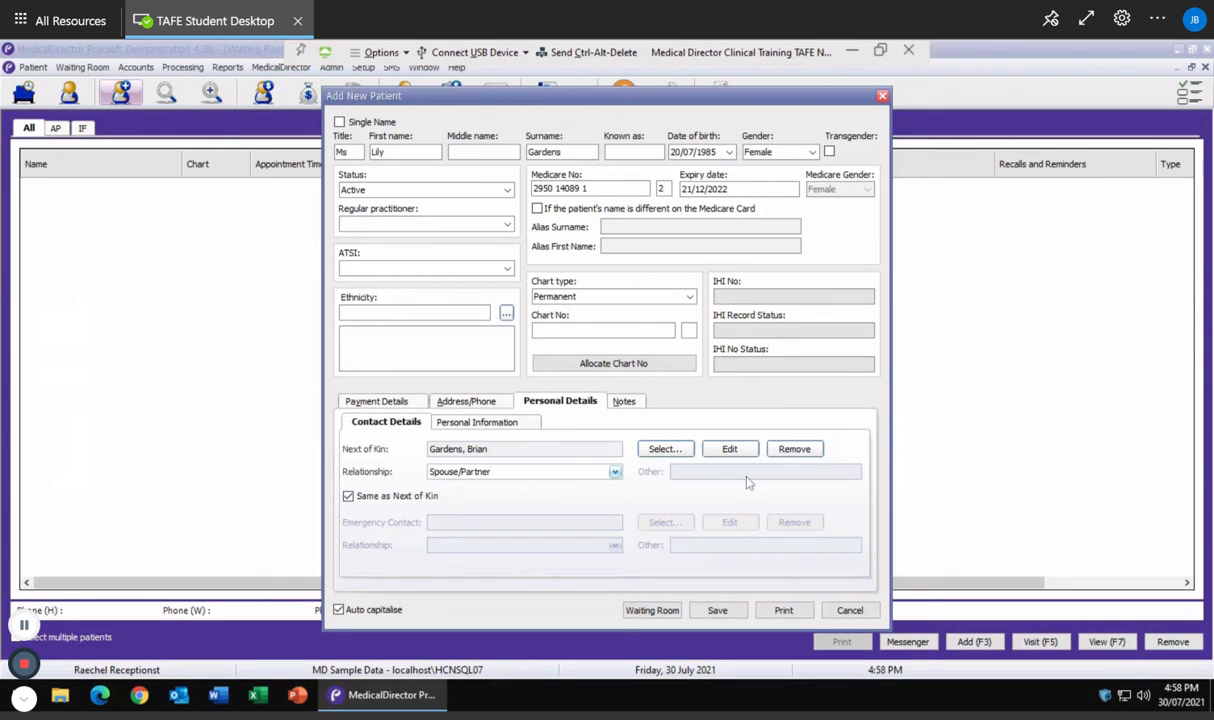
# Save the patient record, pick SP for referral, then cancel the referral dialog
pyautogui.click(718, 612)
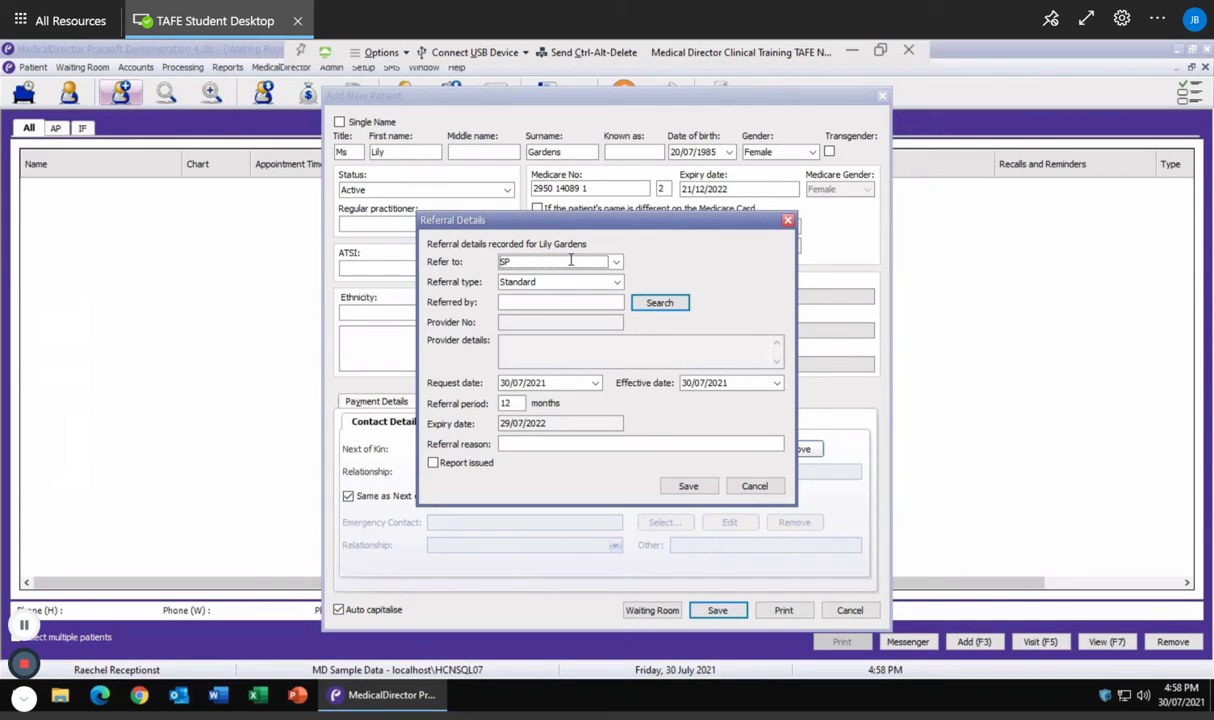
pyautogui.click(548, 263)
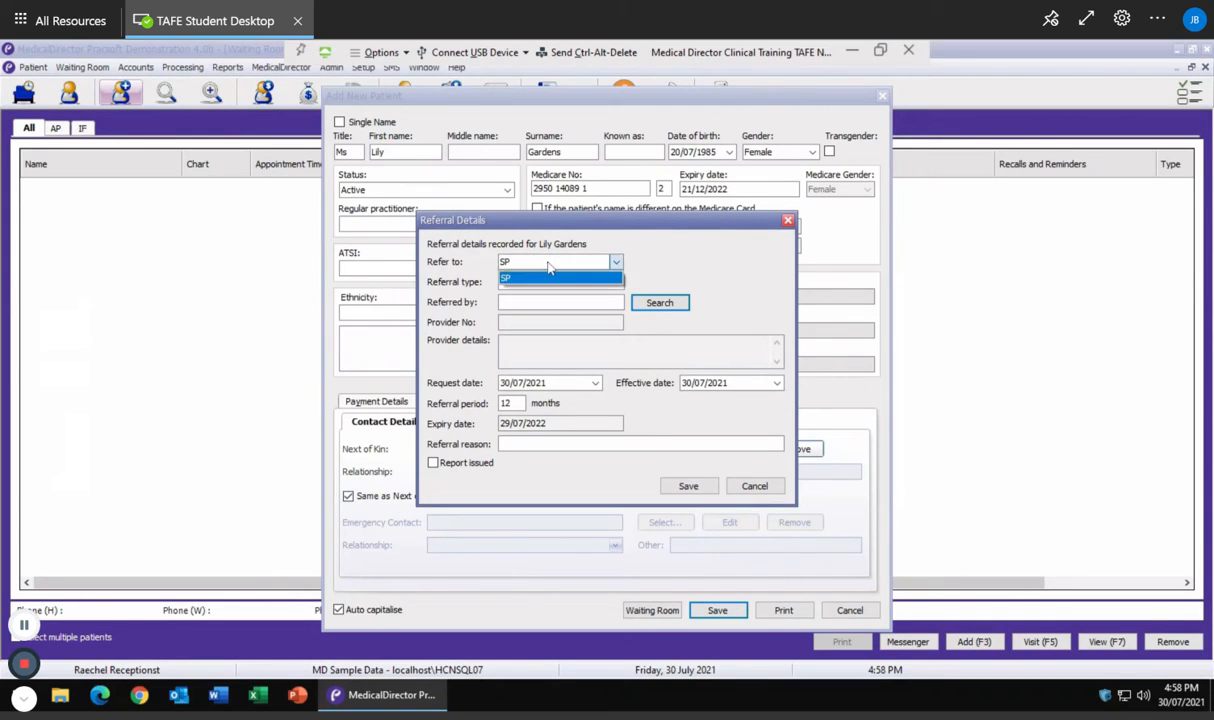
pyautogui.click(548, 277)
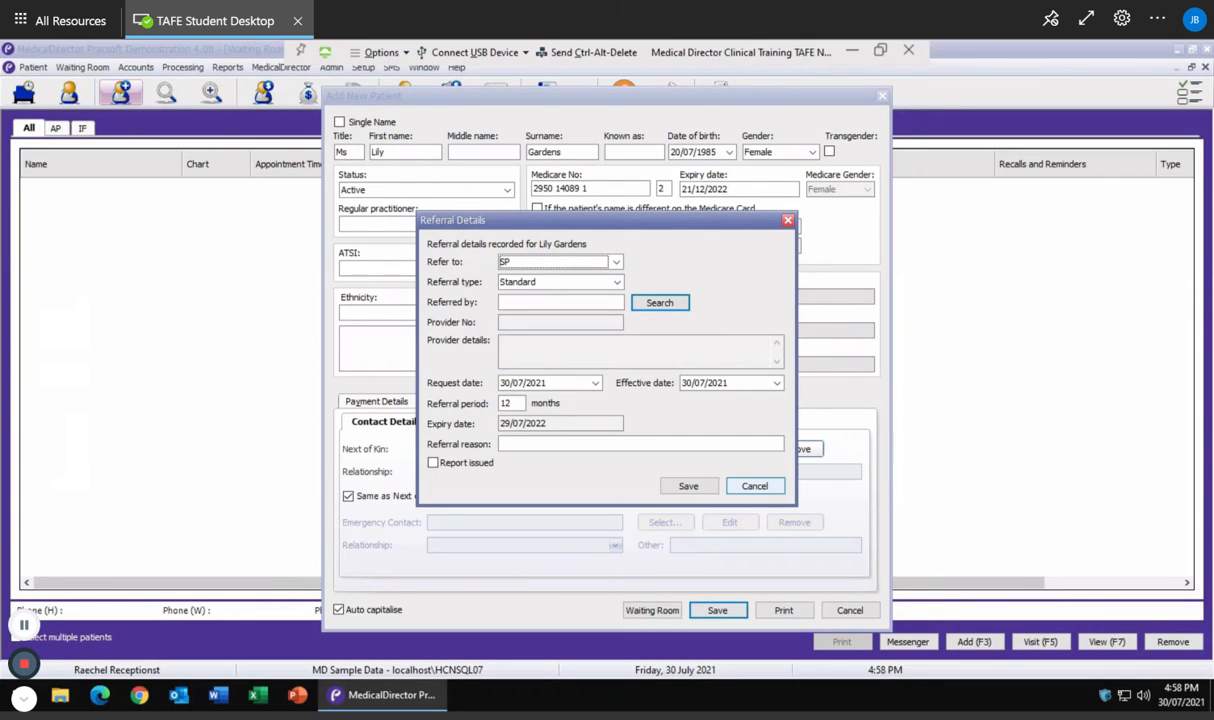
pyautogui.click(758, 487)
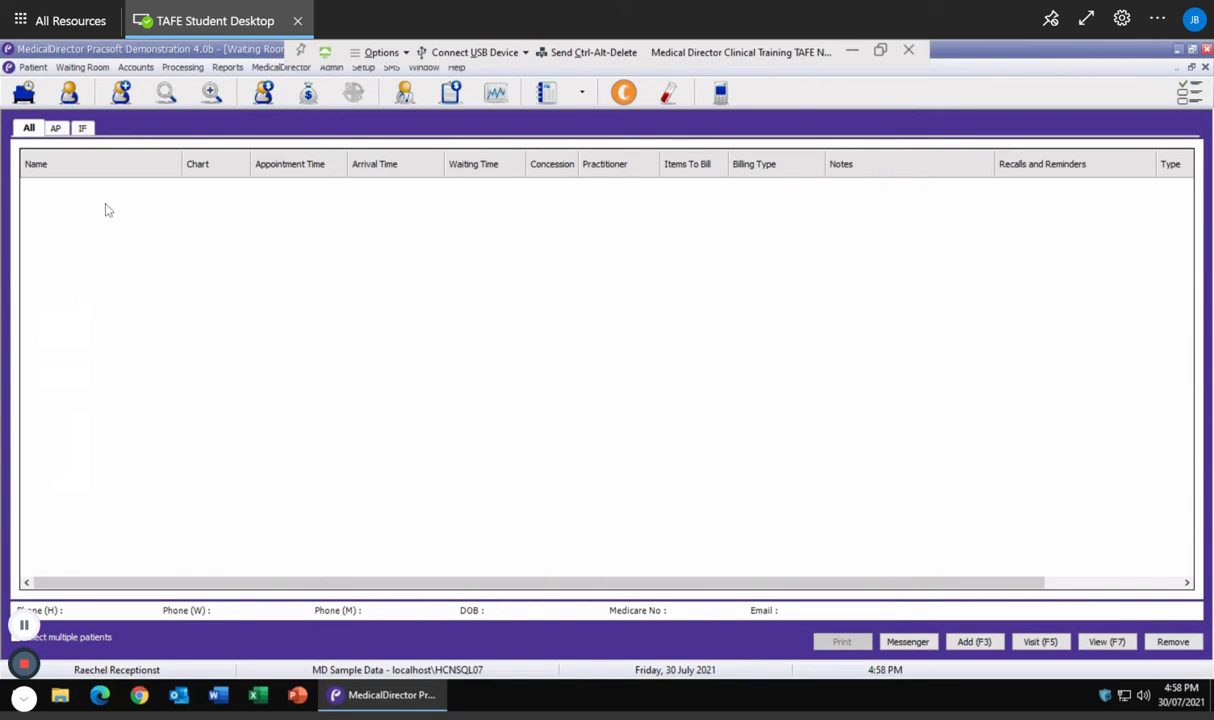
pyautogui.click(166, 94)
pyautogui.press('F2')
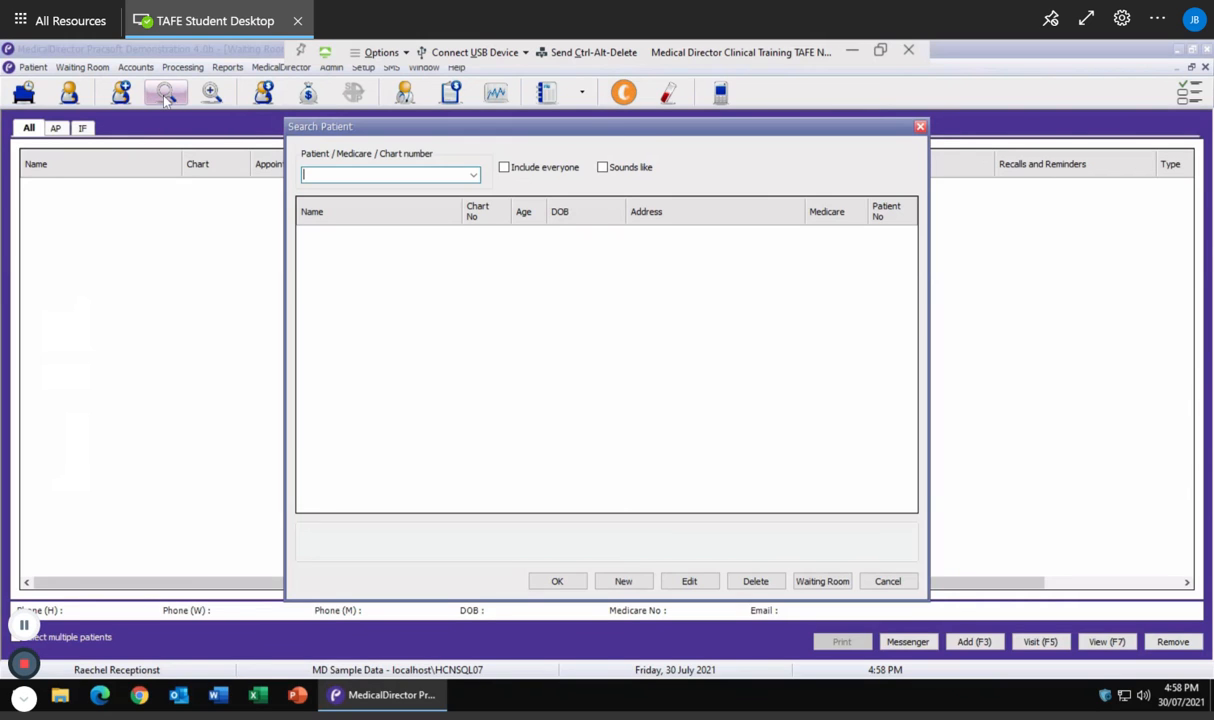
pyautogui.write('Gardens')
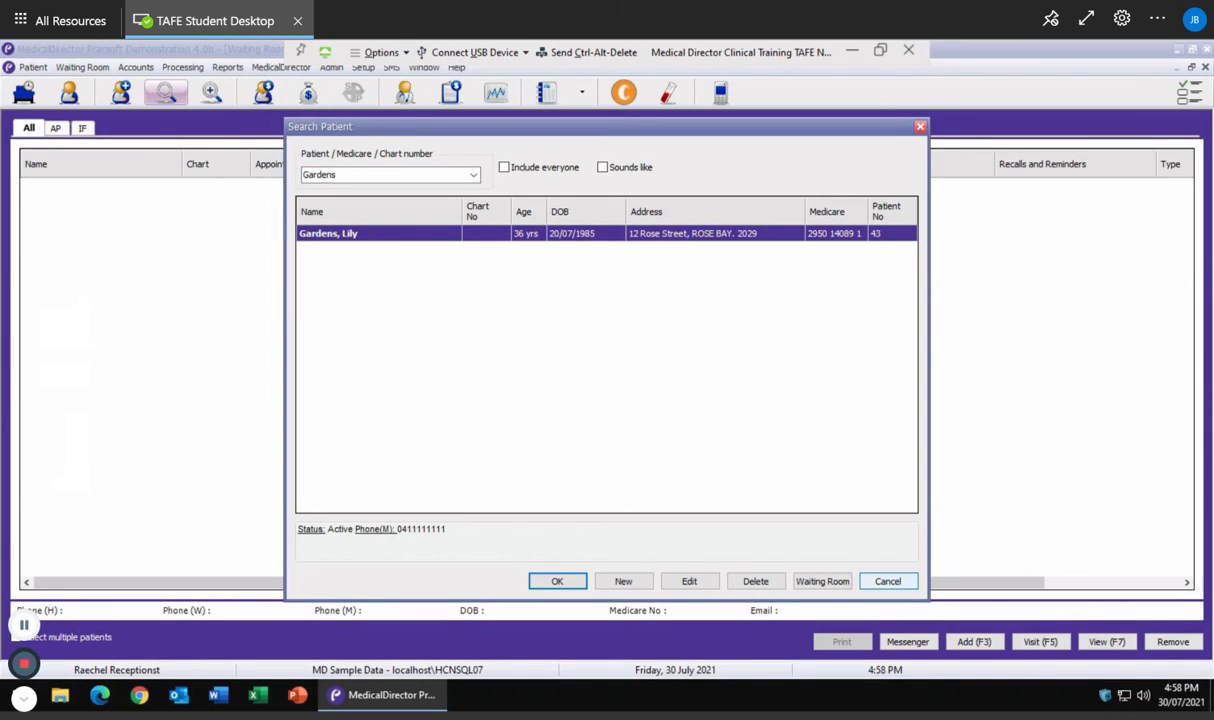
pyautogui.click(882, 581)
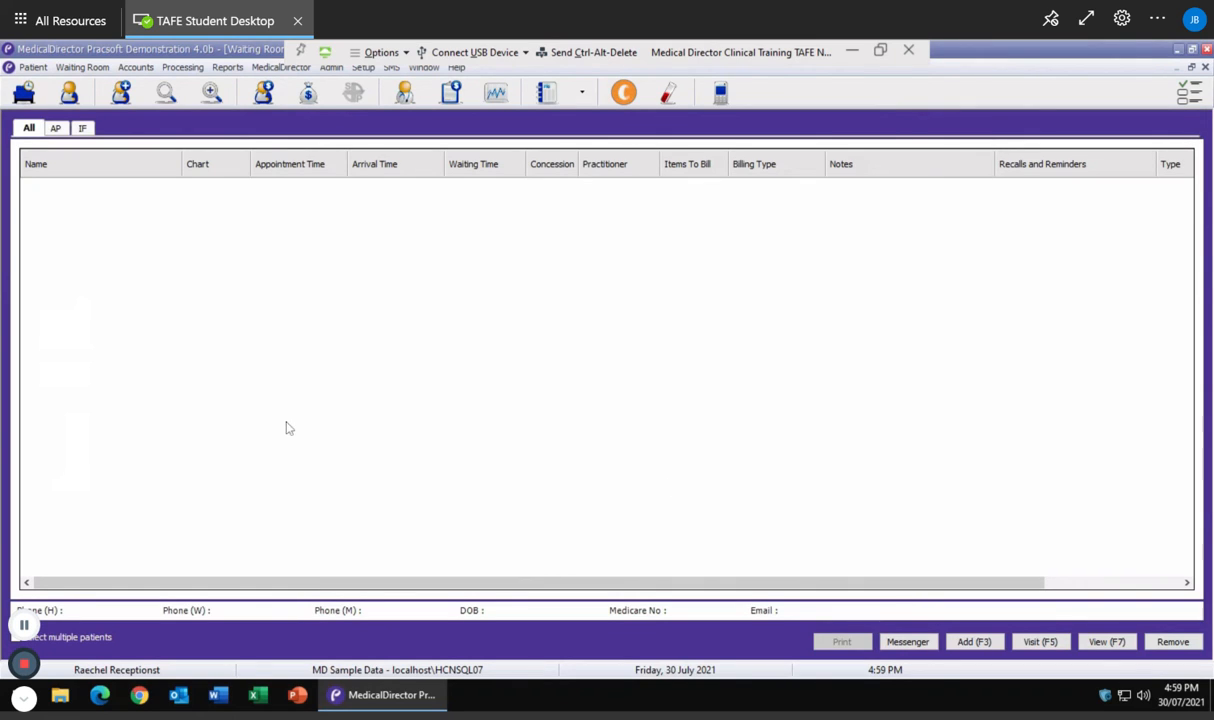
pyautogui.click(165, 92)
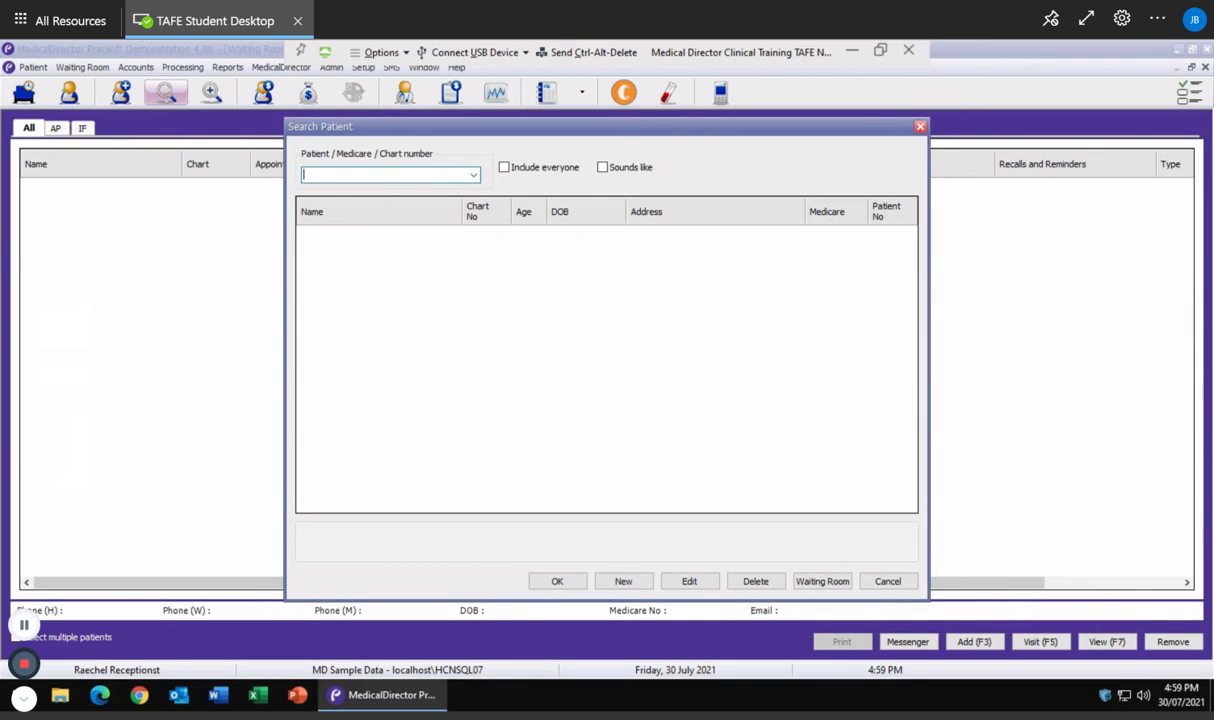
pyautogui.write('Gardens')
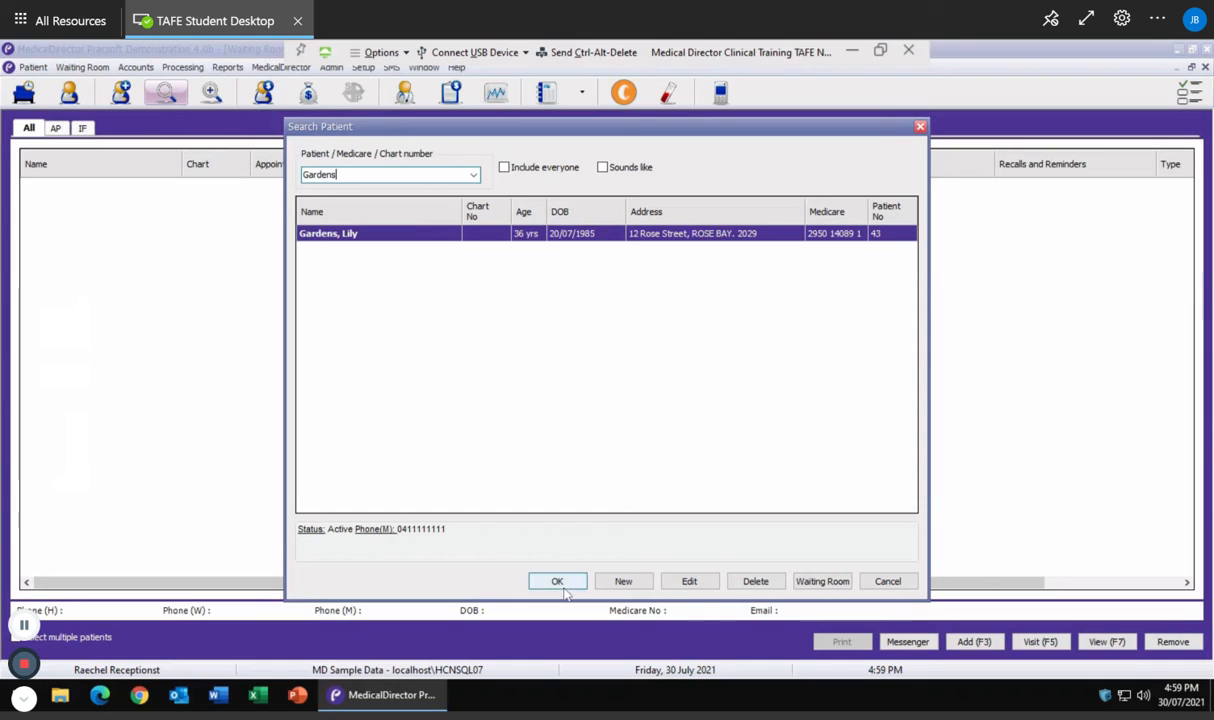
# Edit the found patient's personal information and set marital status to Married
pyautogui.click(702, 588)
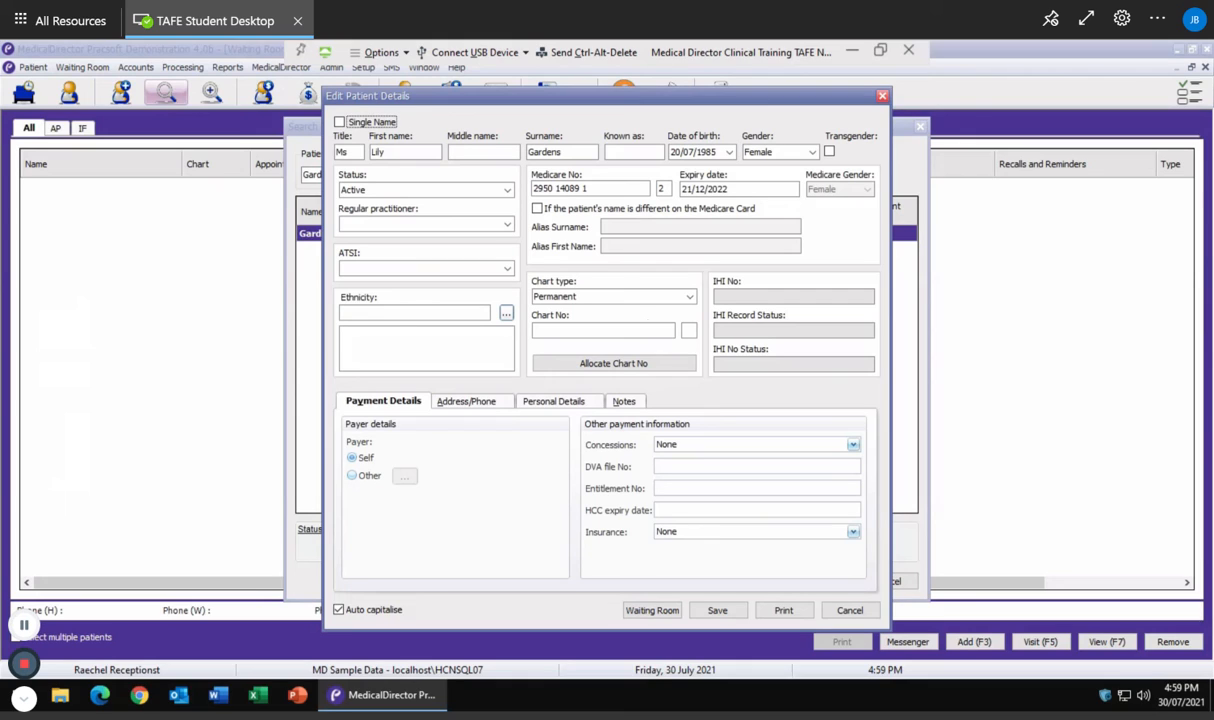
pyautogui.click(549, 404)
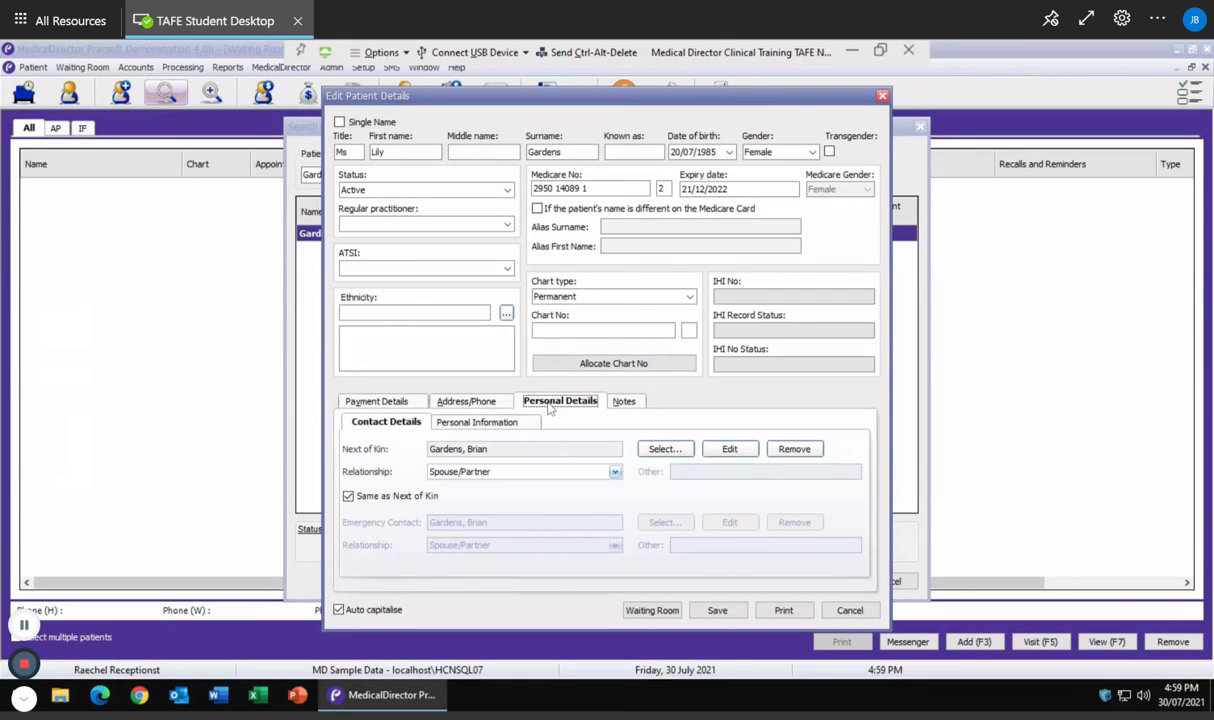
pyautogui.click(467, 424)
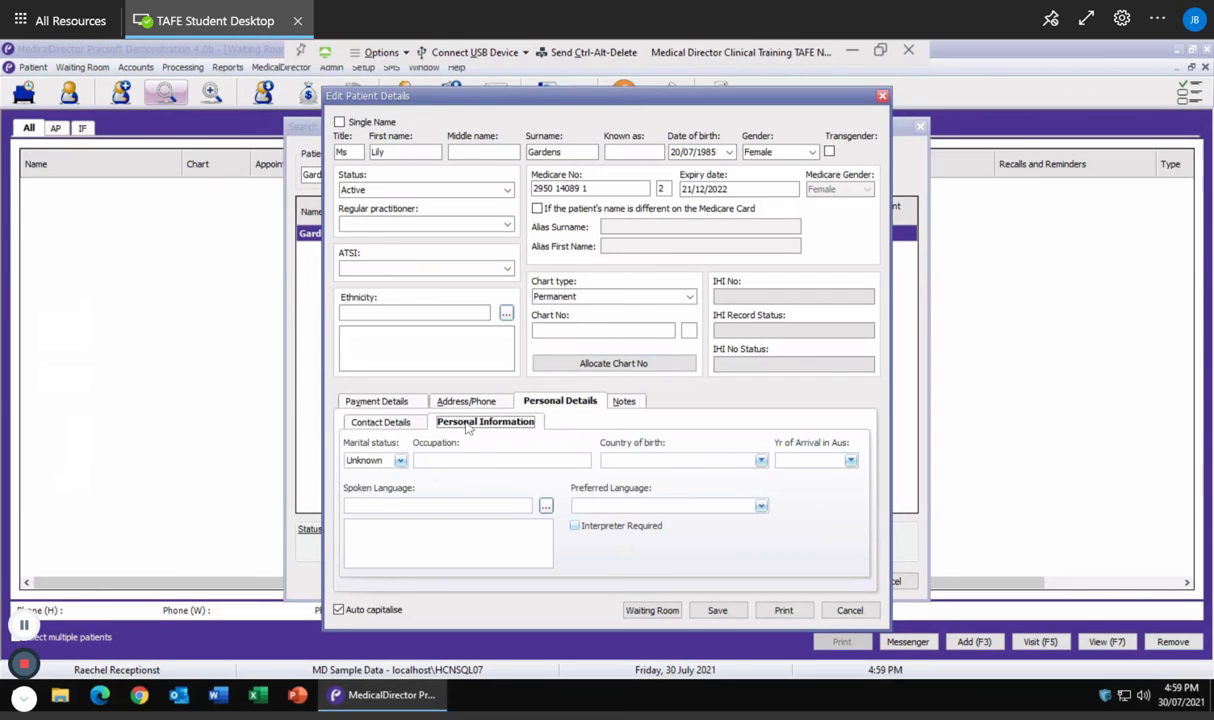
pyautogui.click(398, 460)
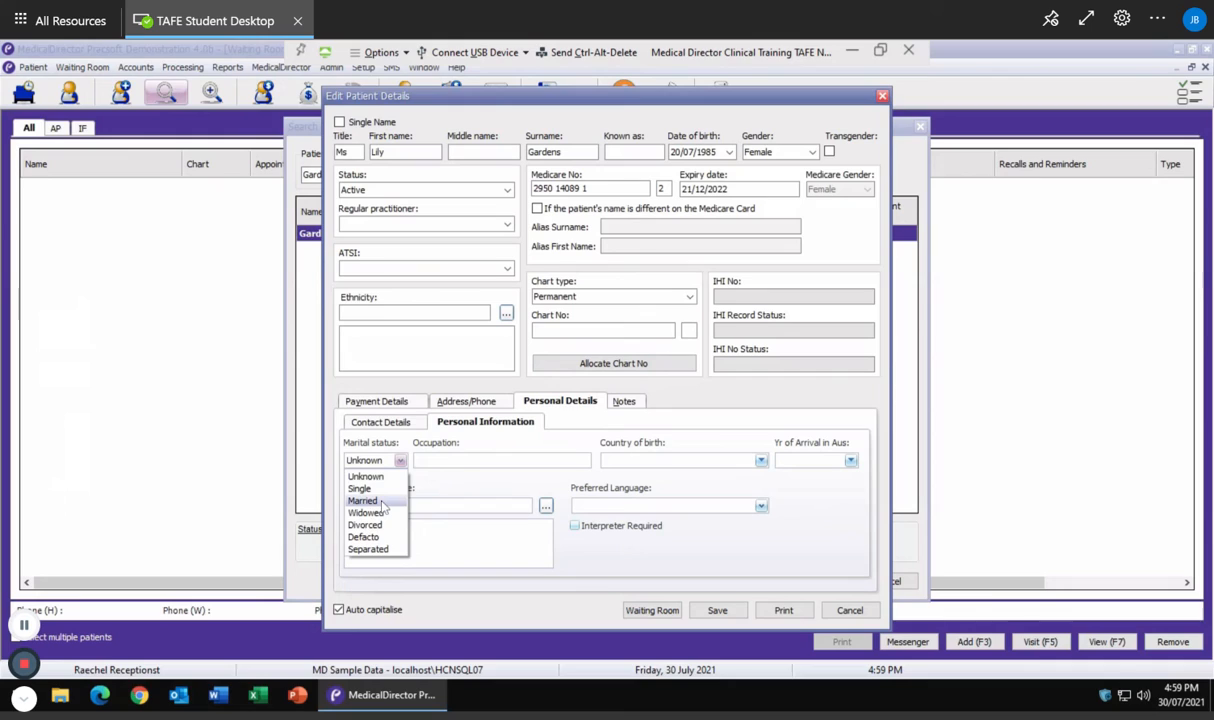
pyautogui.click(380, 501)
# Enter occupation Nurse and country of birth Australia
pyautogui.click(457, 463)
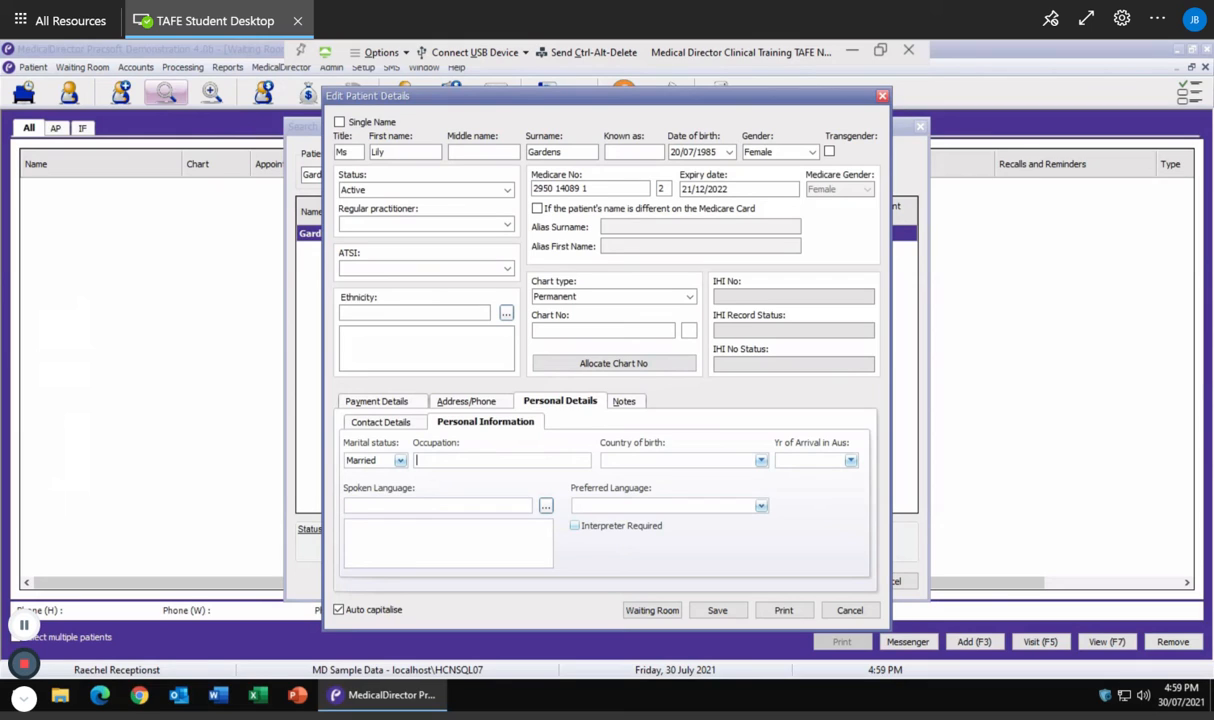
pyautogui.write('Nurse')
pyautogui.press('Tab')
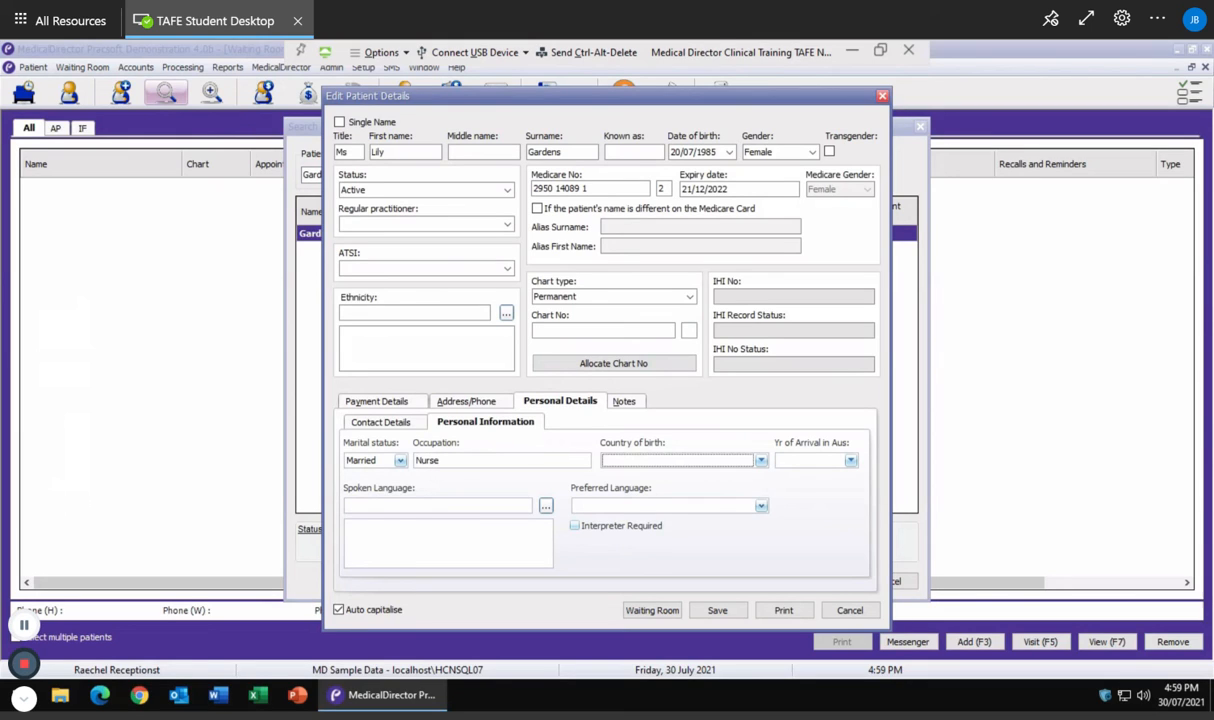
pyautogui.write('Australia')
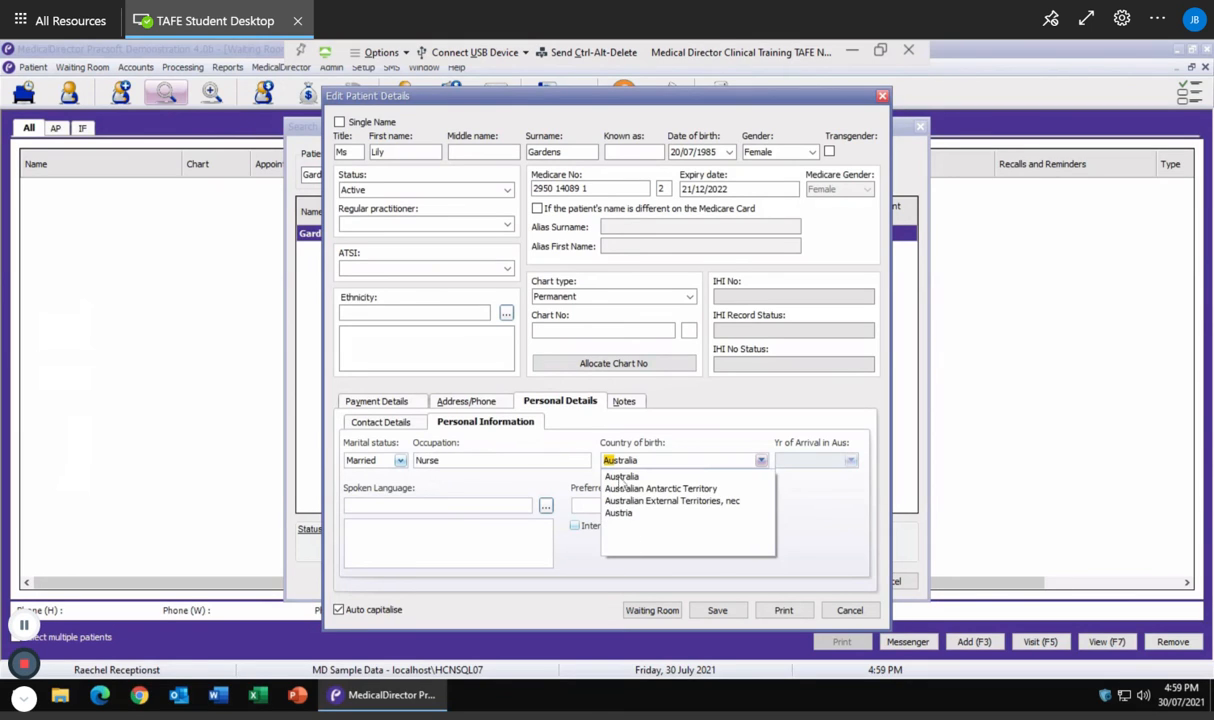
pyautogui.click(620, 480)
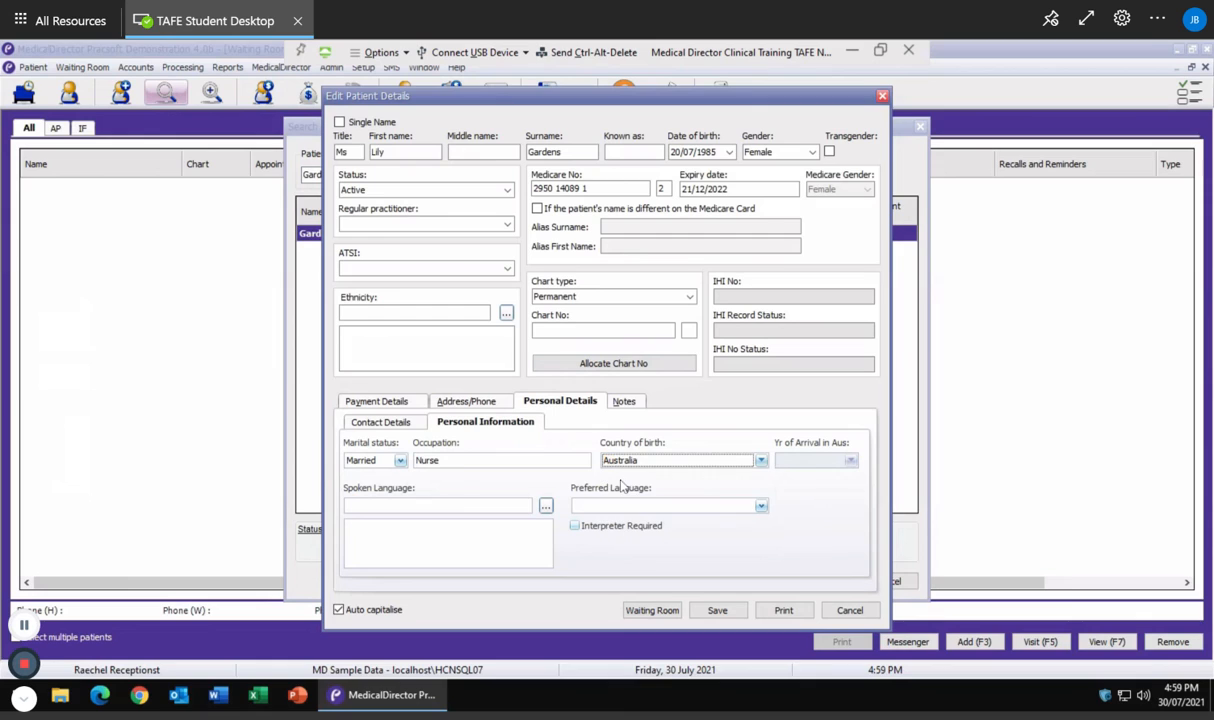
pyautogui.click(440, 508)
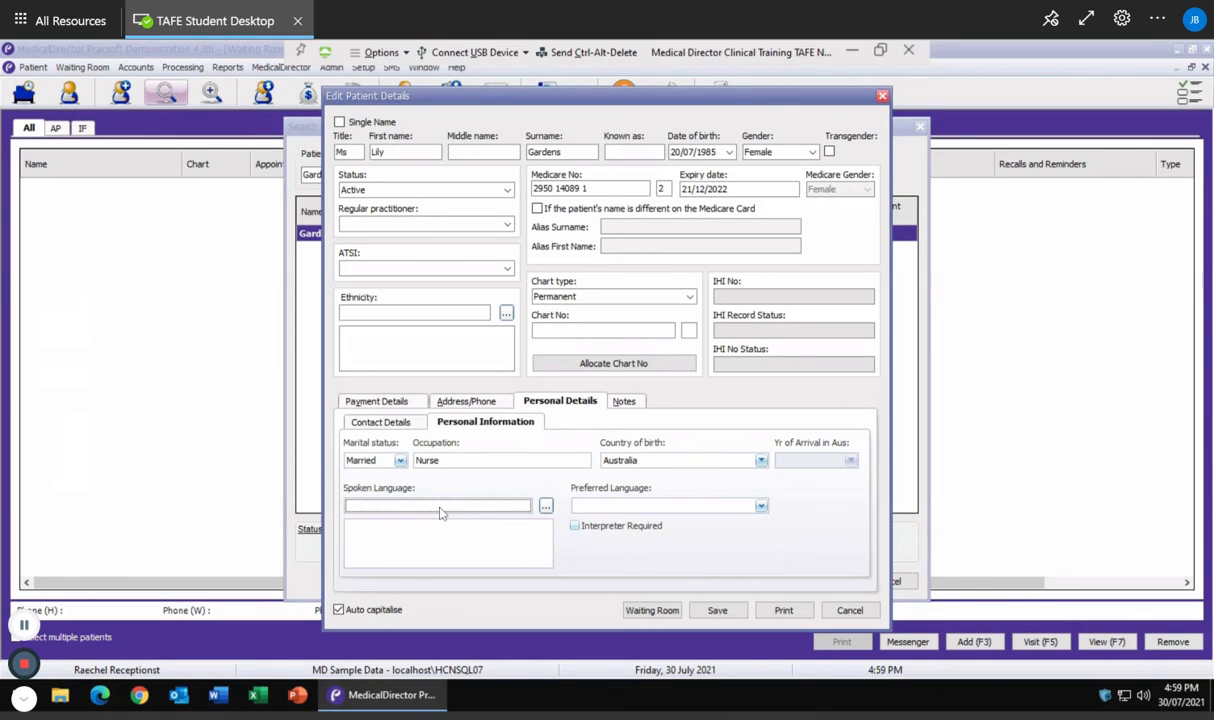
pyautogui.click(545, 506)
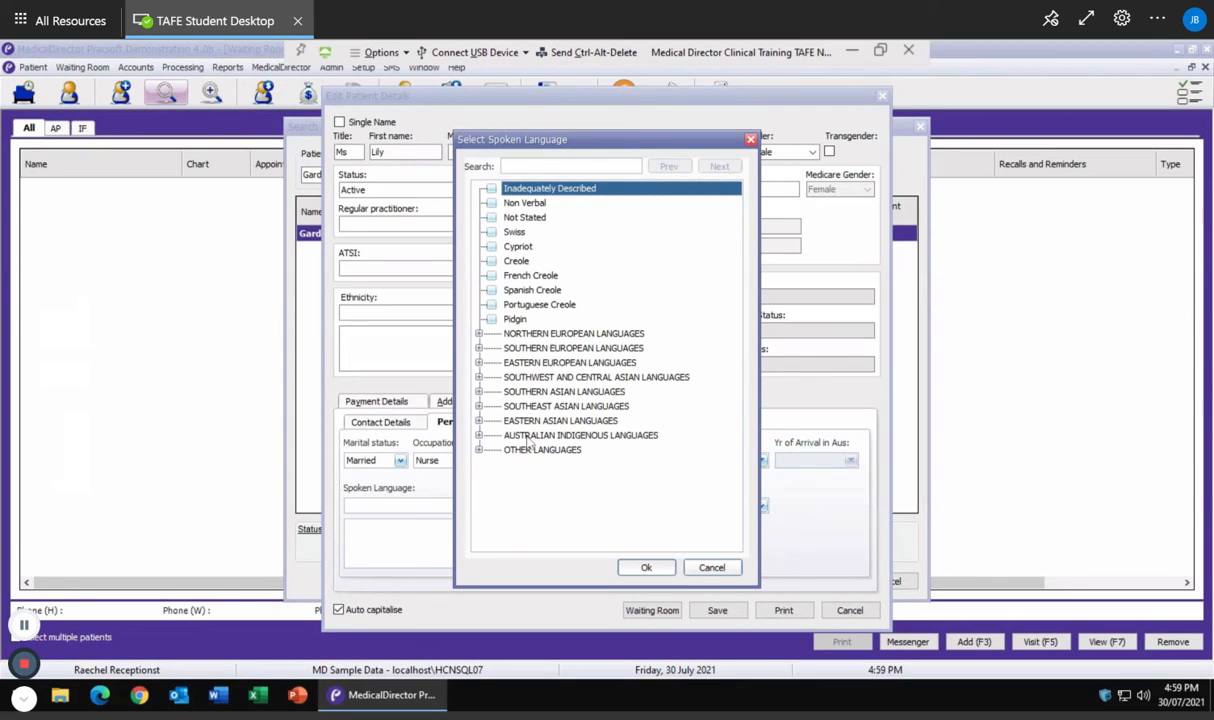
# Add English as the patient's spoken language and save the edited record
pyautogui.click(521, 166)
pyautogui.write('engli')
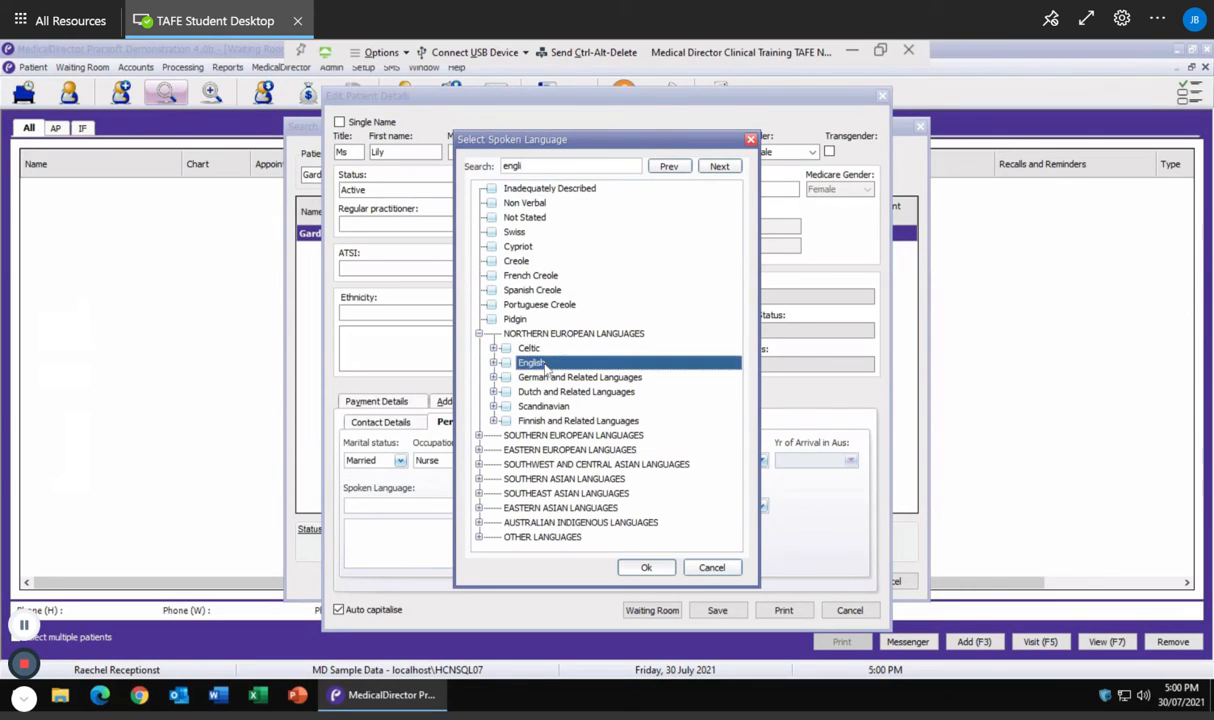
pyautogui.click(647, 568)
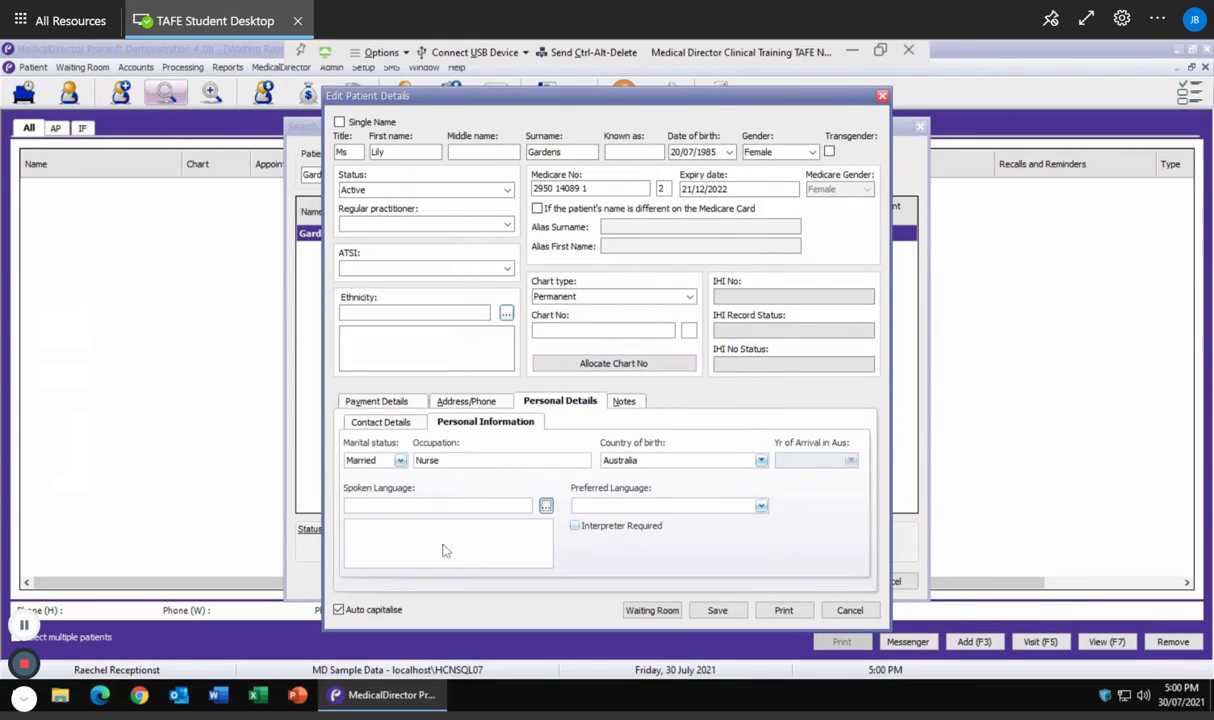
pyautogui.click(546, 507)
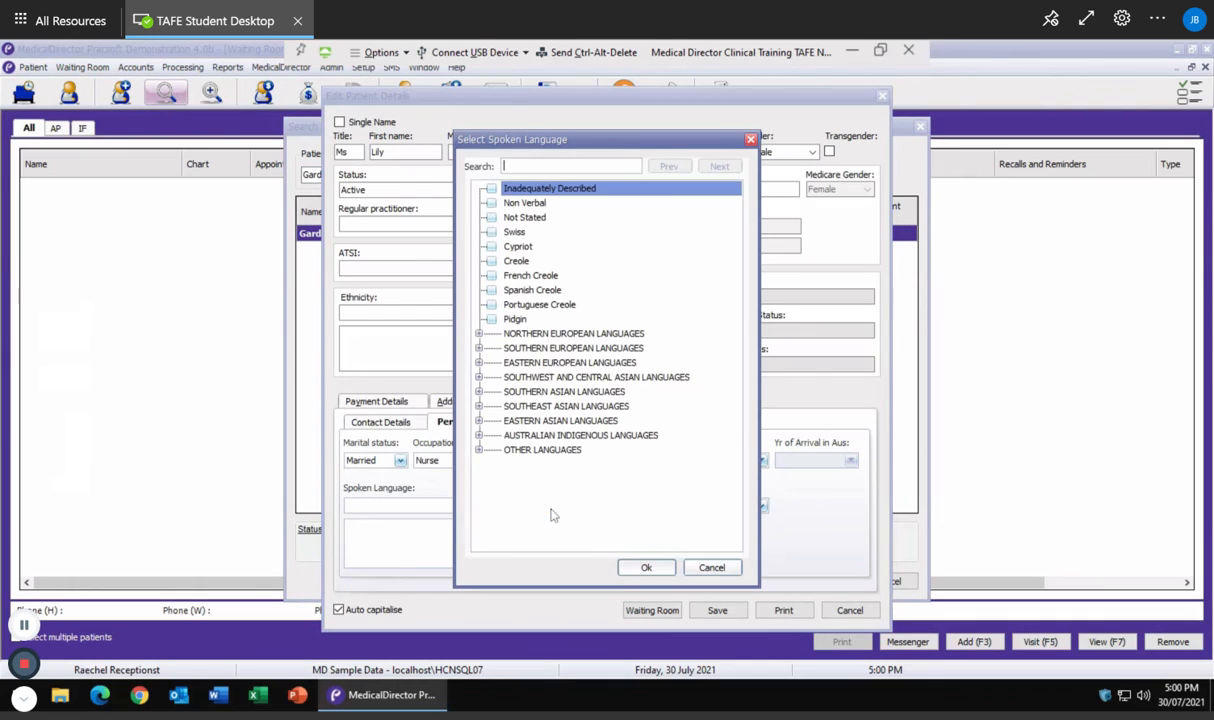
pyautogui.write('engli')
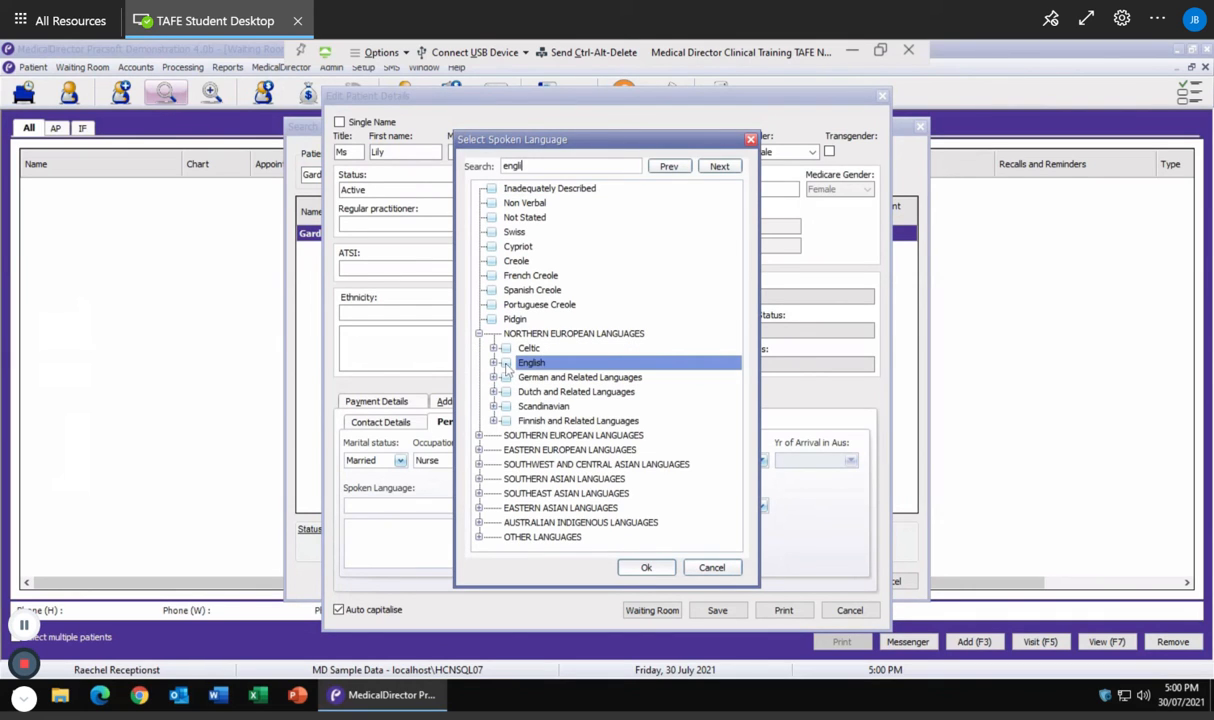
pyautogui.click(645, 567)
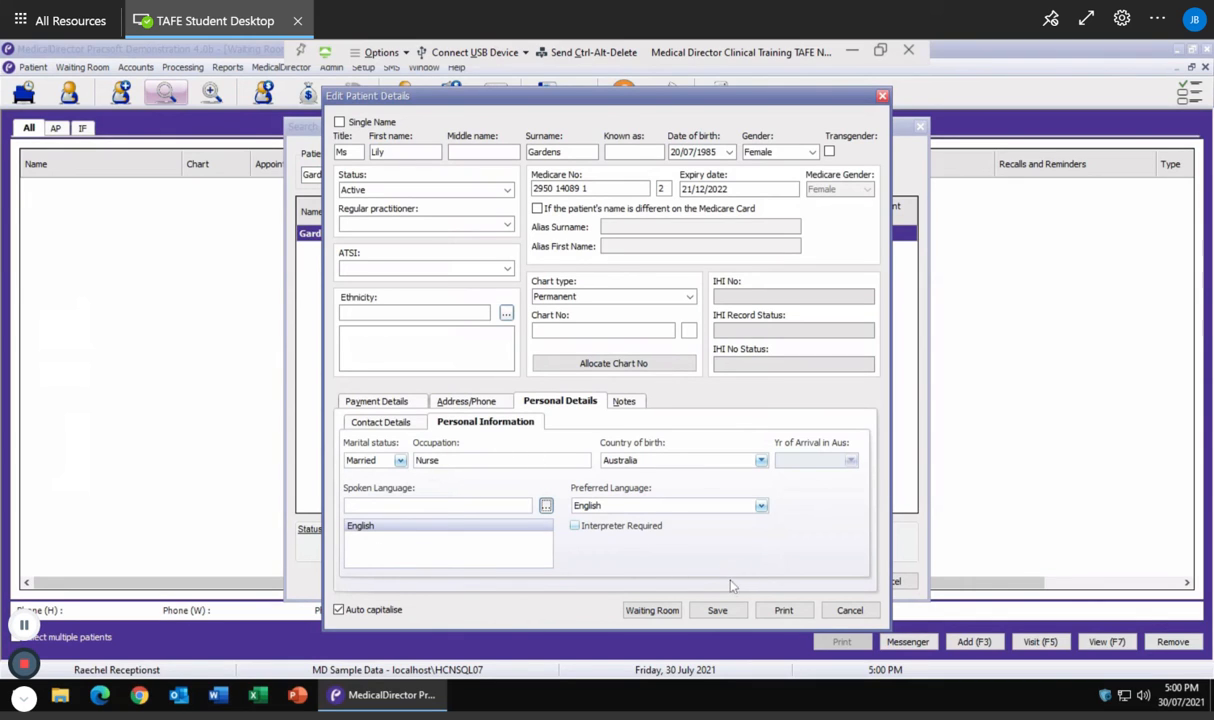
pyautogui.click(715, 612)
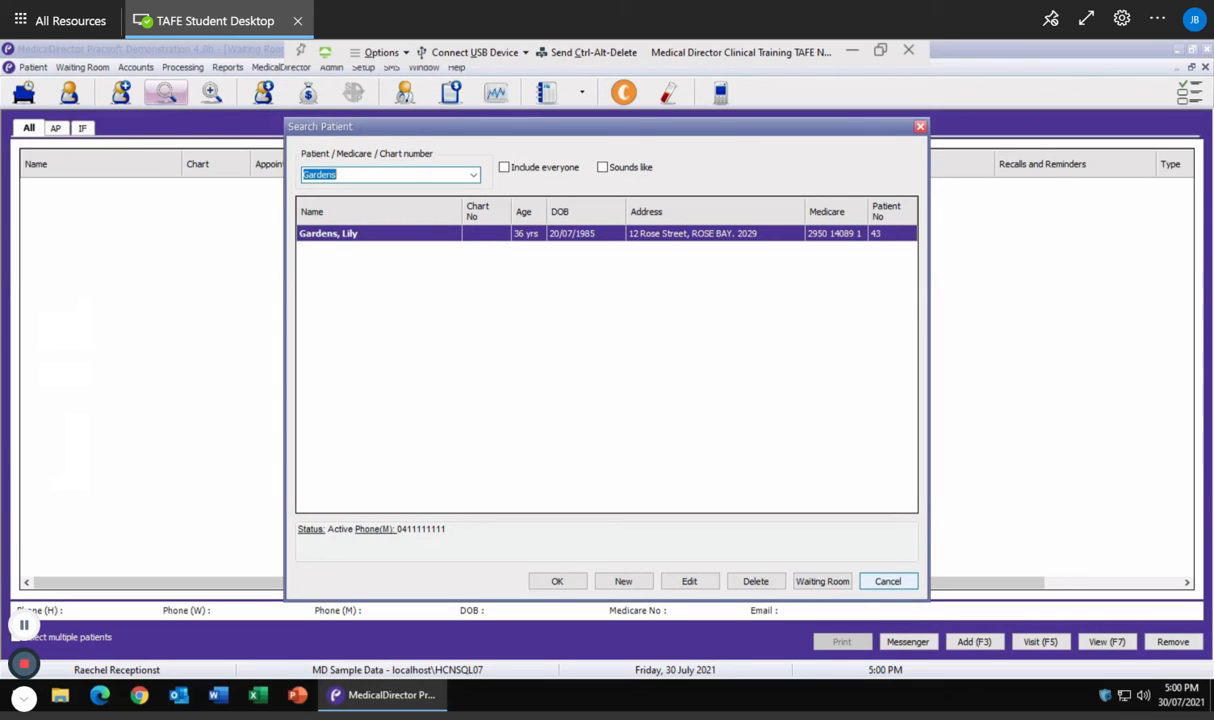
# Close the patient search without selecting anyone and begin another new patient
pyautogui.click(888, 581)
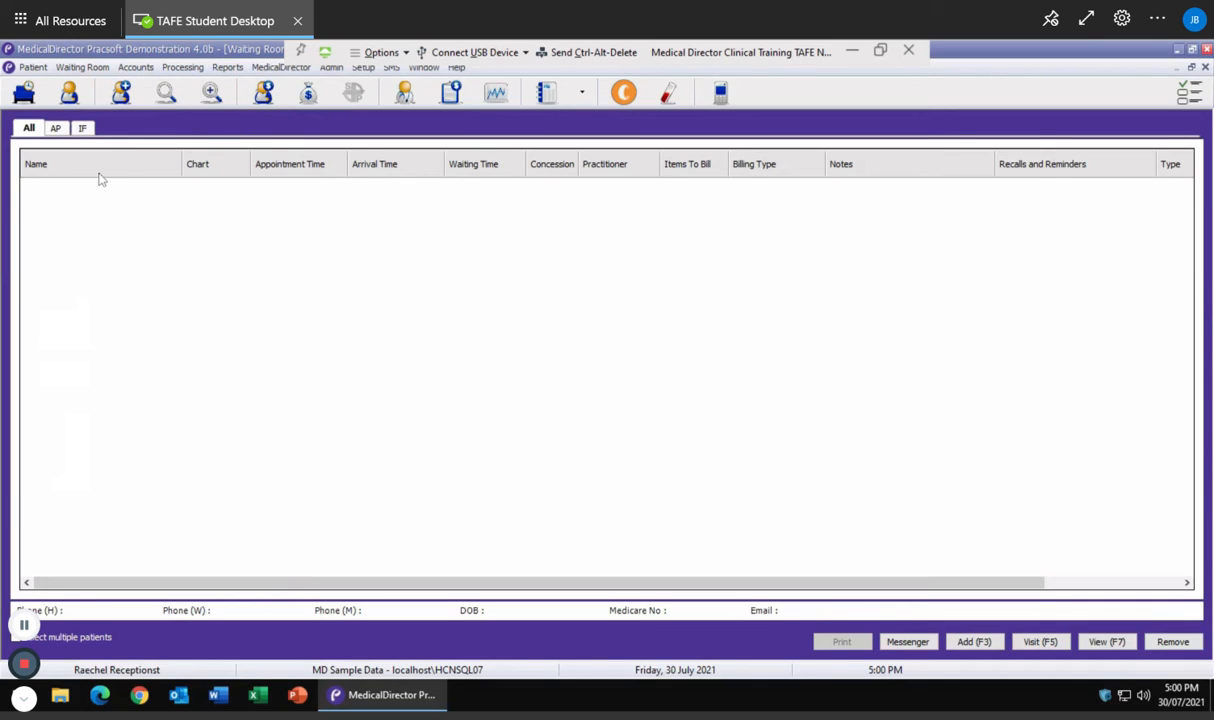
pyautogui.click(121, 94)
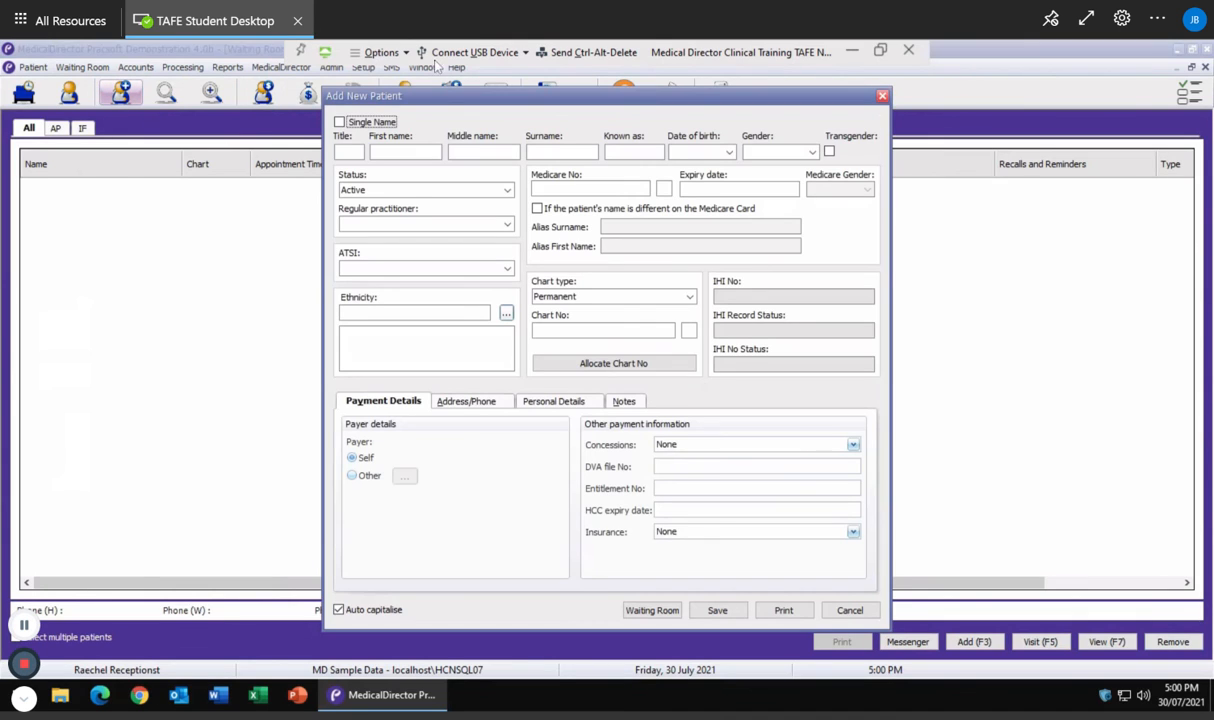
# Enter title Mr, the patient's first name, surname and date of birth
pyautogui.click(343, 151)
pyautogui.write('Mr')
pyautogui.press('Tab')
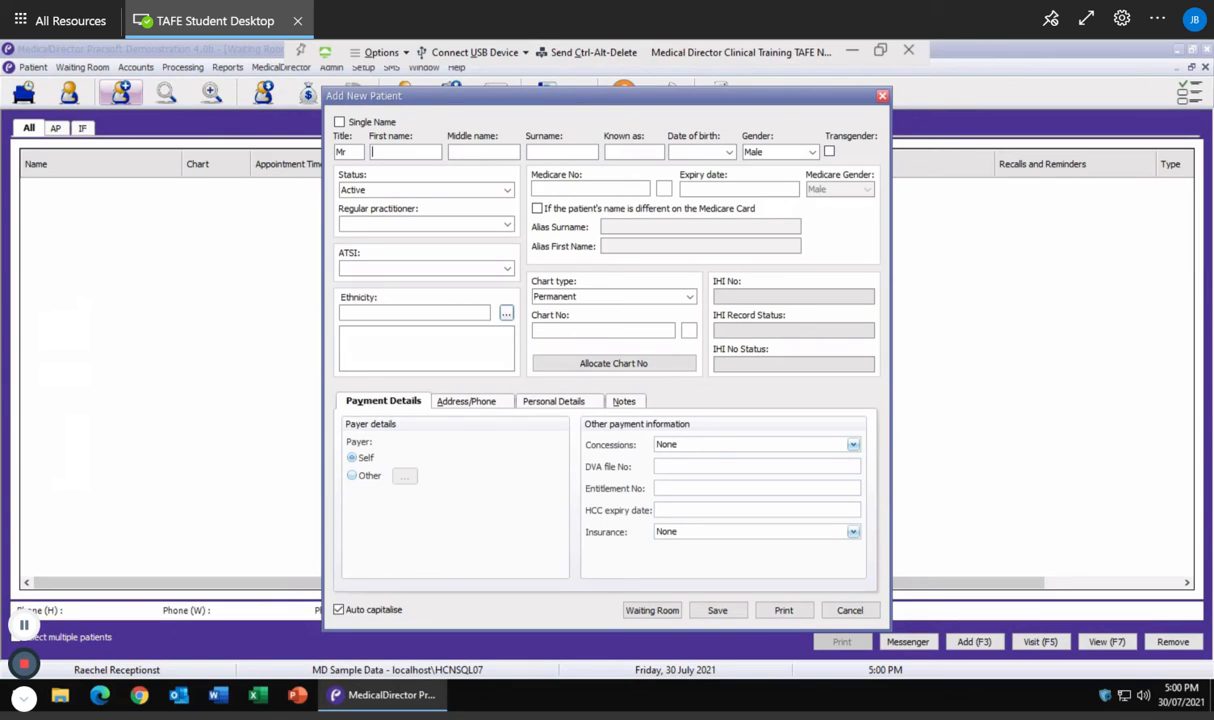
pyautogui.press('Tab')
pyautogui.press('Tab')
pyautogui.write('02/')
pyautogui.write('04/')
pyautogui.write('1')
pyautogui.write('972')
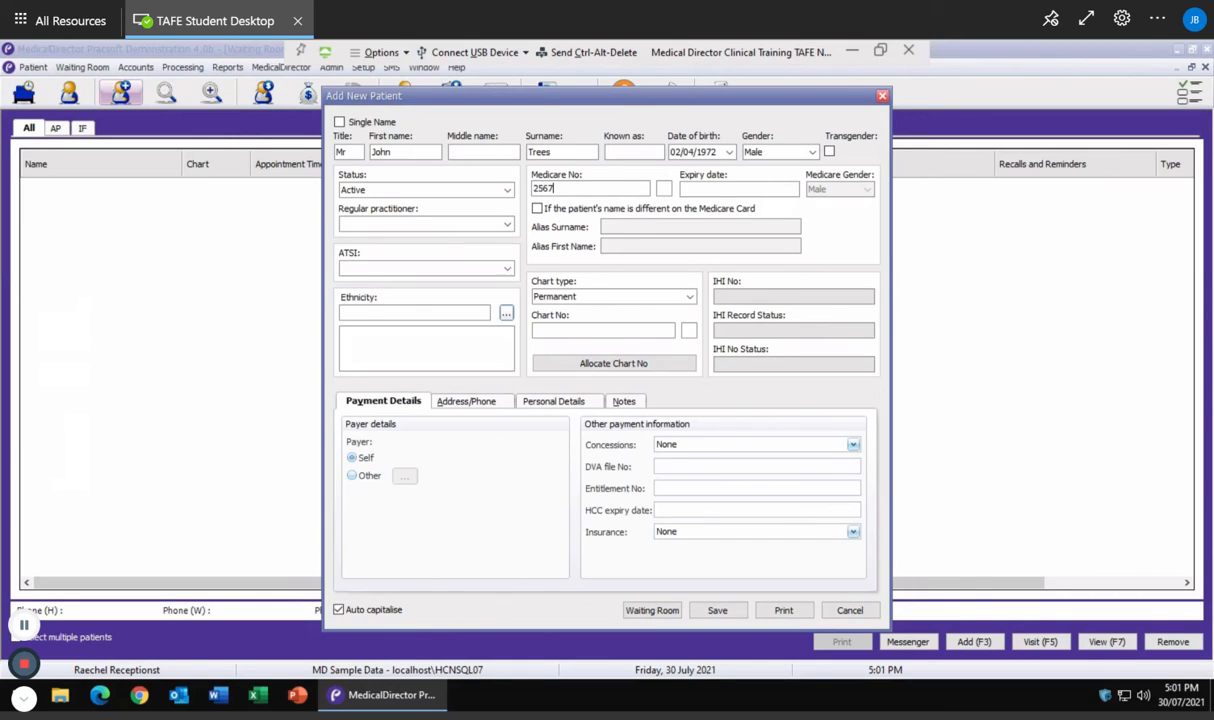
# Enter the patient's Medicare number with card position 1 and expiry 10/2024
pyautogui.click(664, 189)
pyautogui.write('1')
pyautogui.click(718, 192)
pyautogui.write('10/2024')
# Enter the patient's residential street and suburb, choosing the NSW postcode
pyautogui.click(475, 403)
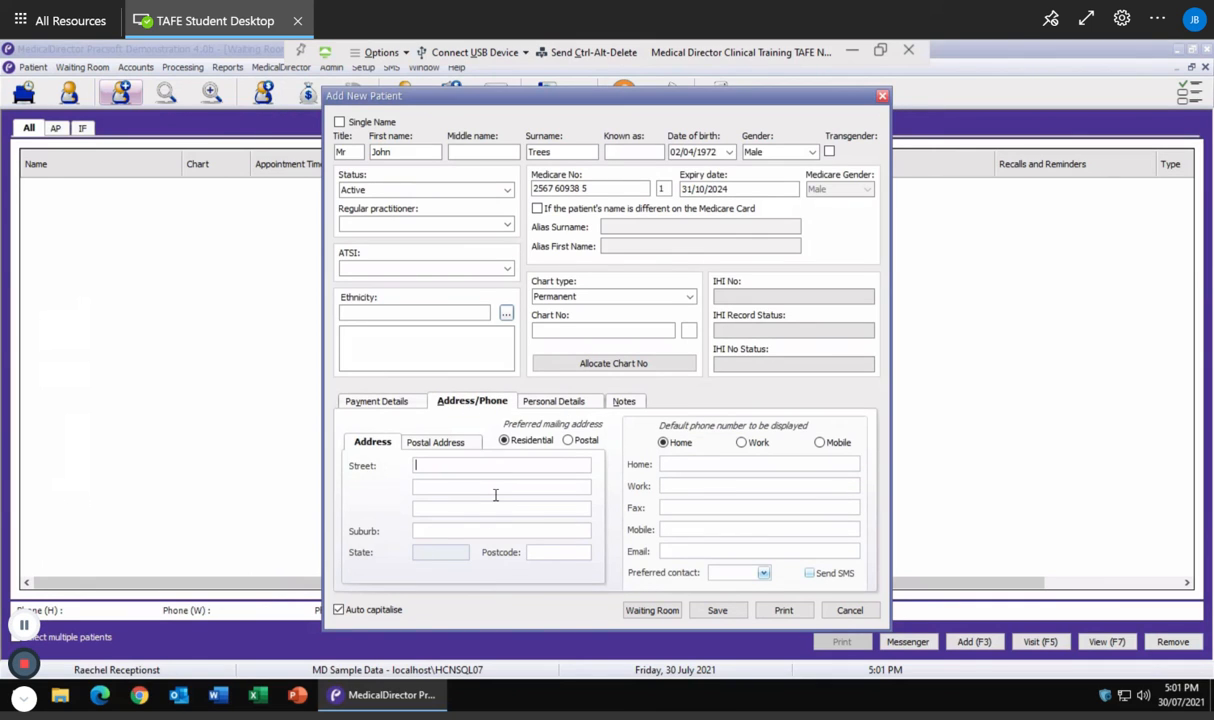
pyautogui.press('Tab')
pyautogui.press('Tab')
pyautogui.write('Meadowbank')
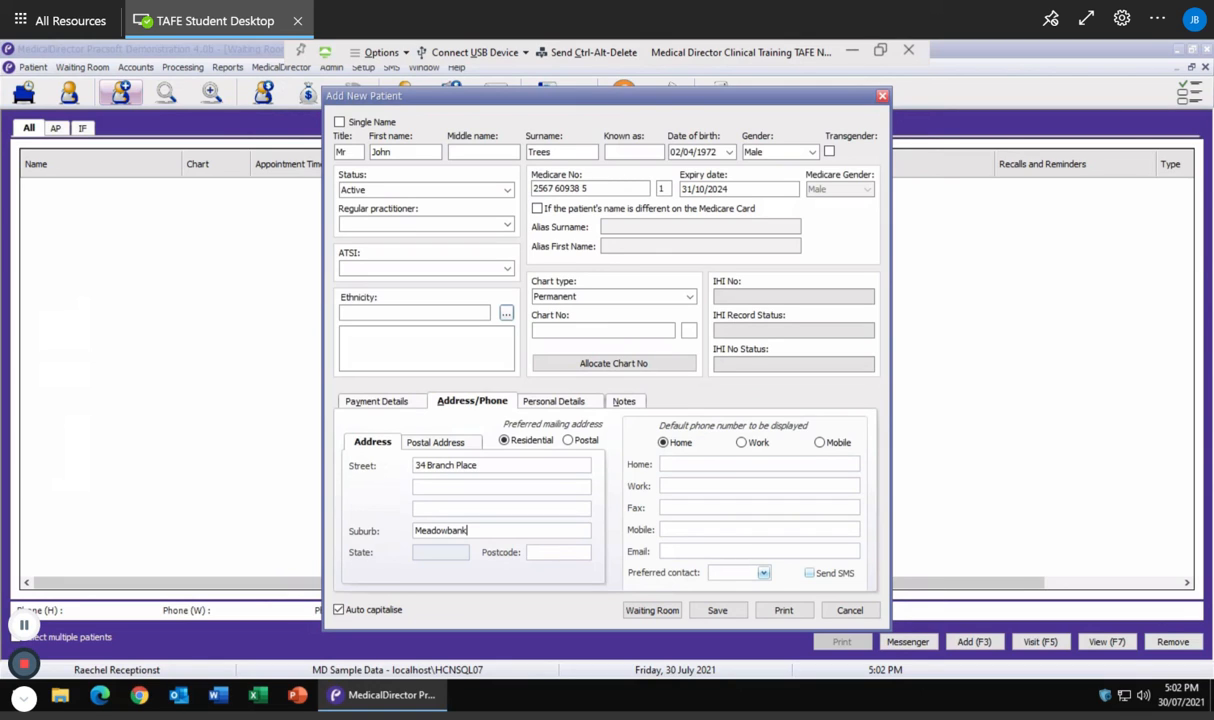
pyautogui.press('Tab')
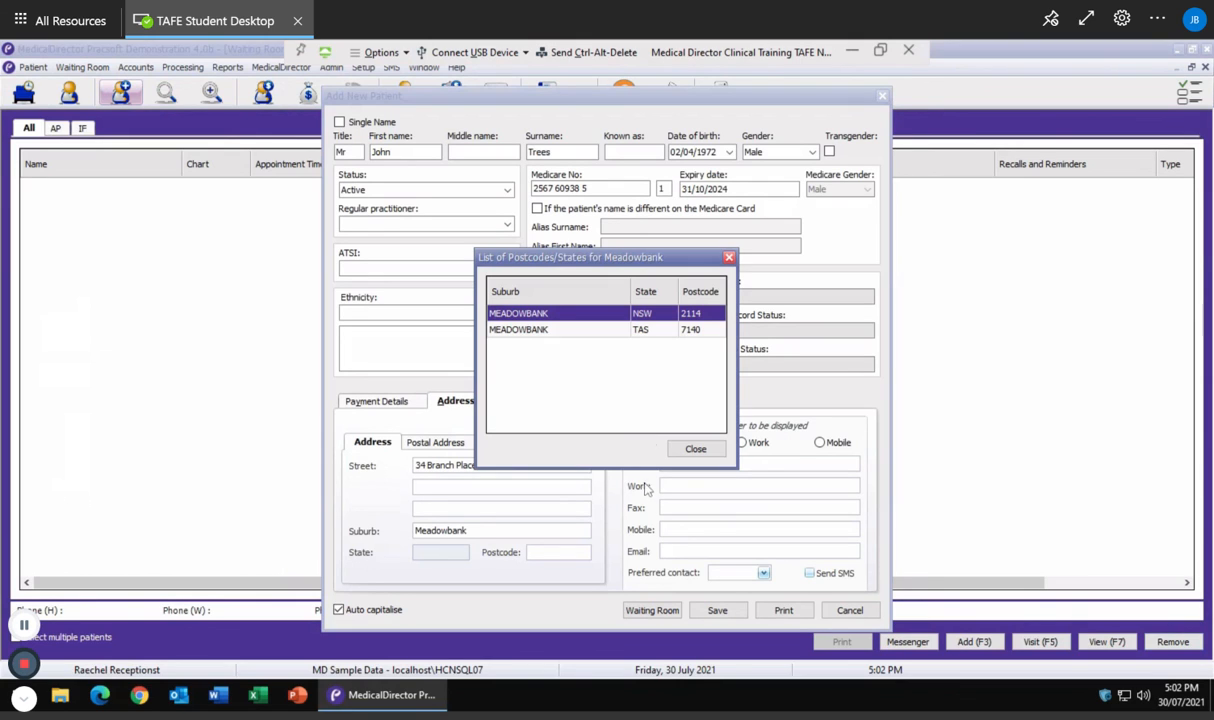
pyautogui.doubleClick(604, 320)
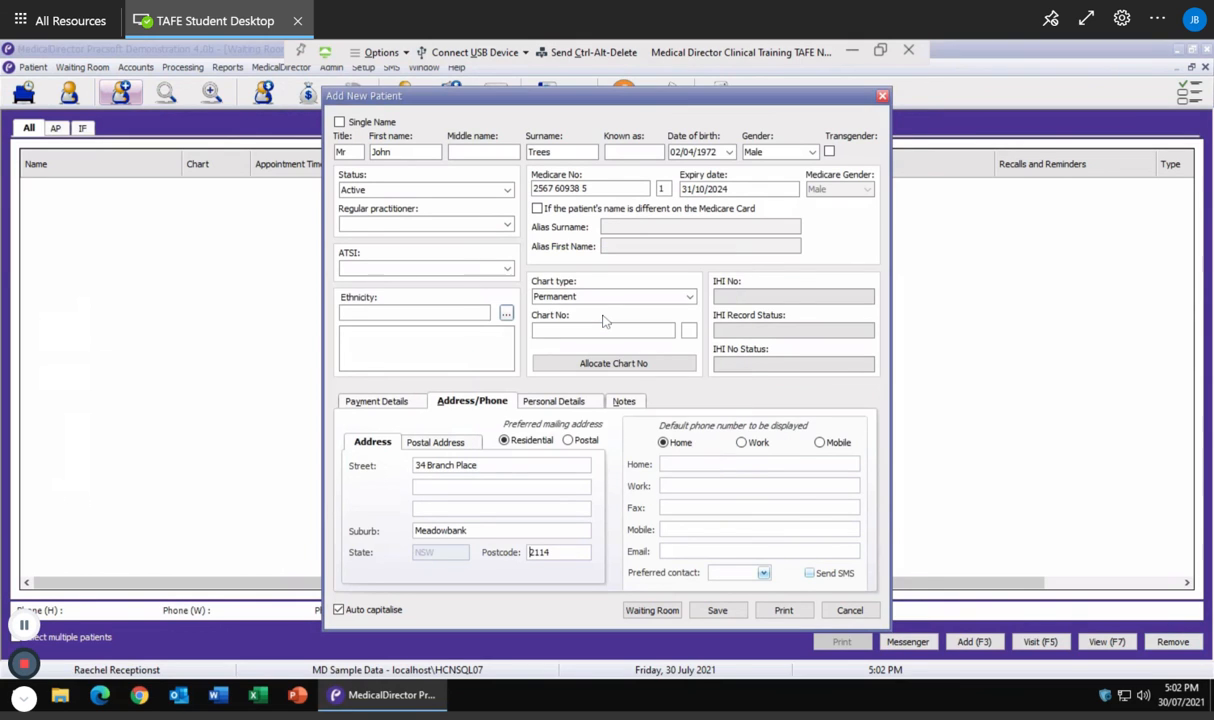
# Fill in the patient's mobile number and e-mail address
pyautogui.click(674, 530)
pyautogui.write('0444444444')
pyautogui.press('Tab')
pyautogui.write('JOH')
pyautogui.press('BackSpace')
pyautogui.press('BackSpace')
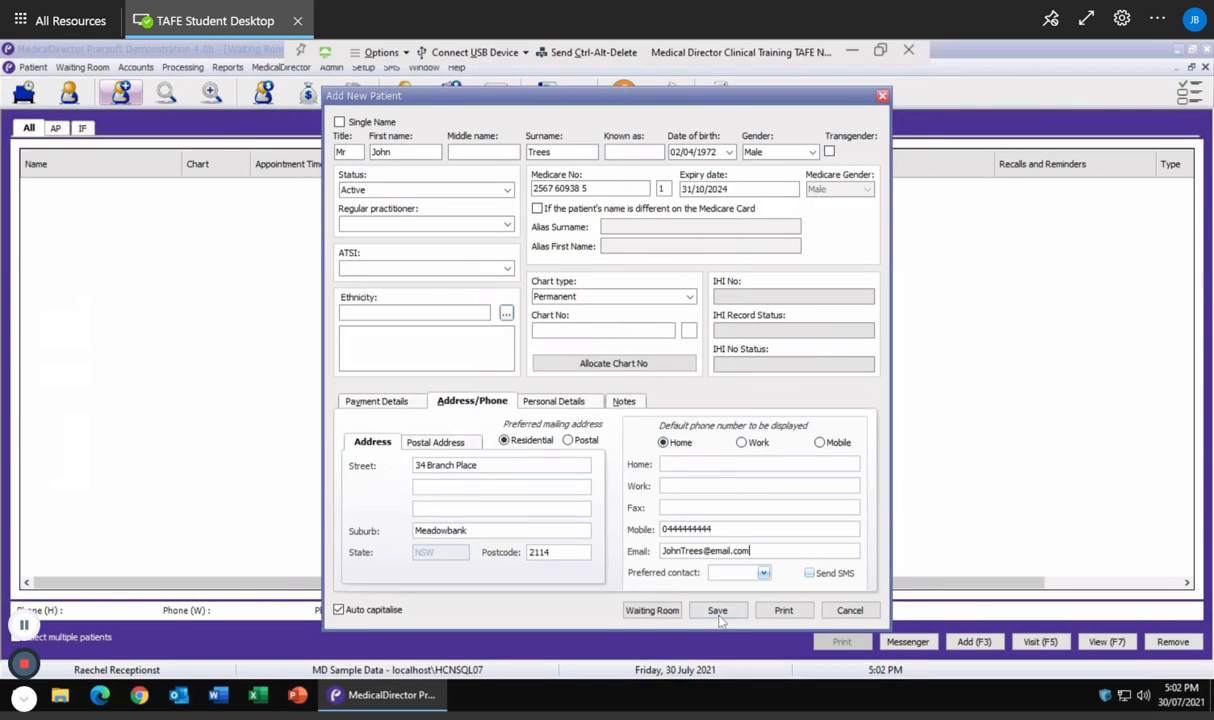
# Review the personal details tabs, then add a note that the patient has a seeing-eye dog
pyautogui.click(573, 404)
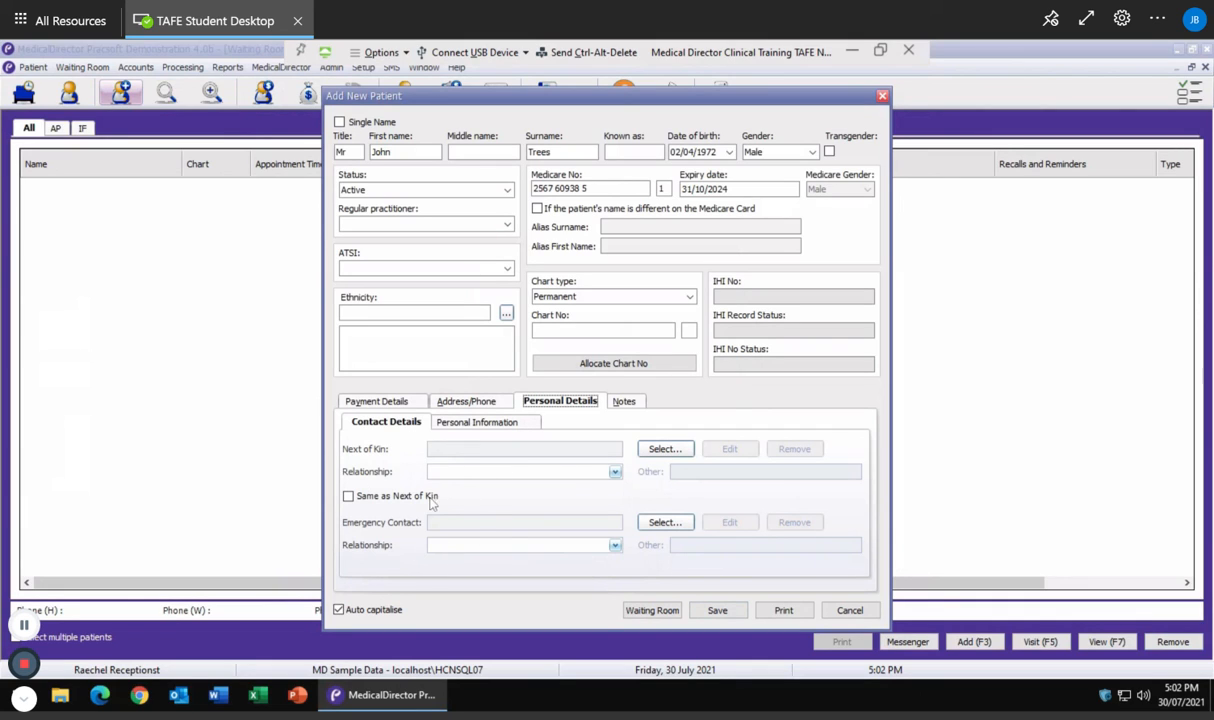
pyautogui.click(480, 423)
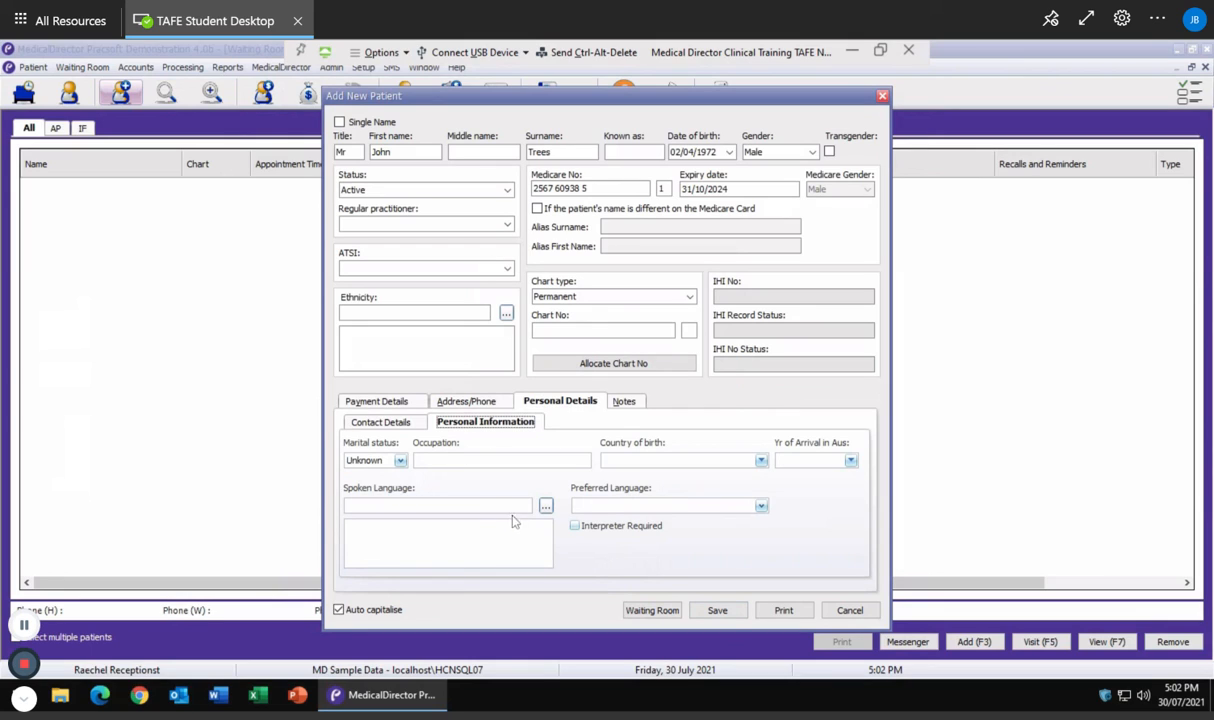
pyautogui.click(625, 402)
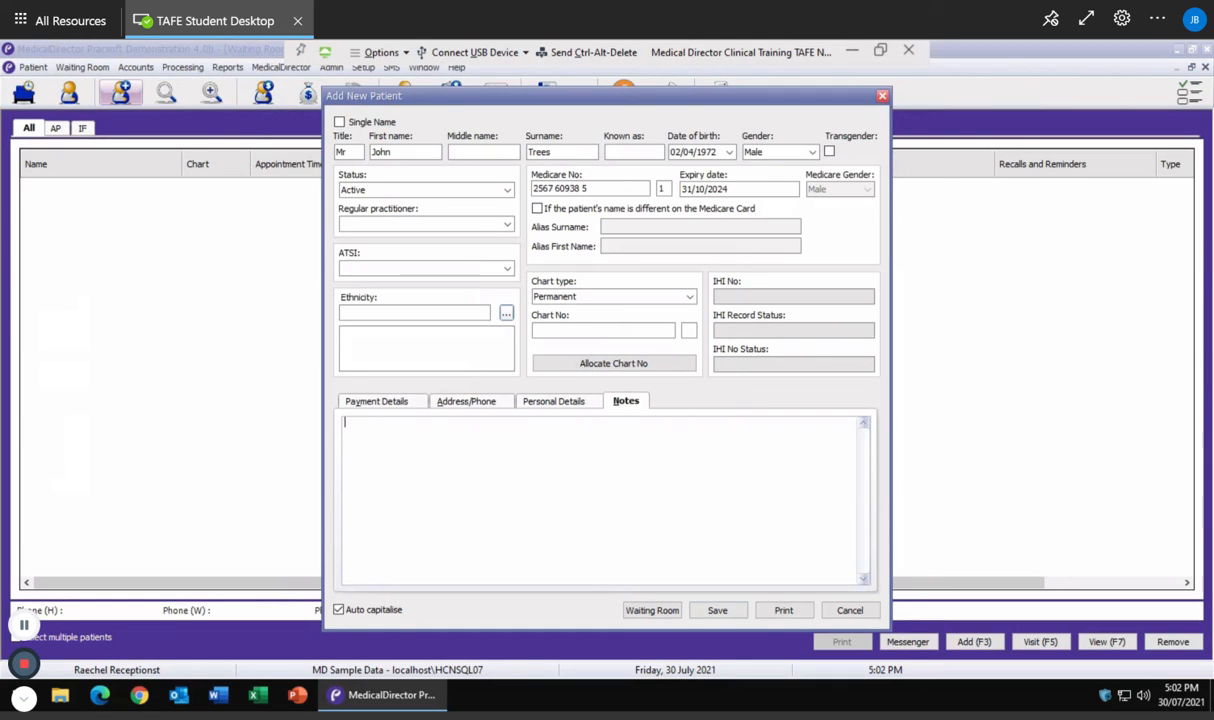
pyautogui.write('***')
pyautogui.write('John ')
pyautogui.write('is')
pyautogui.press('BackSpace')
pyautogui.press('BackSpace')
pyautogui.press('BackSpace')
pyautogui.write('has eye see dog')
# Save the patient, dismiss Referral Details, then search 'Tree' and open the matching record
pyautogui.click(718, 611)
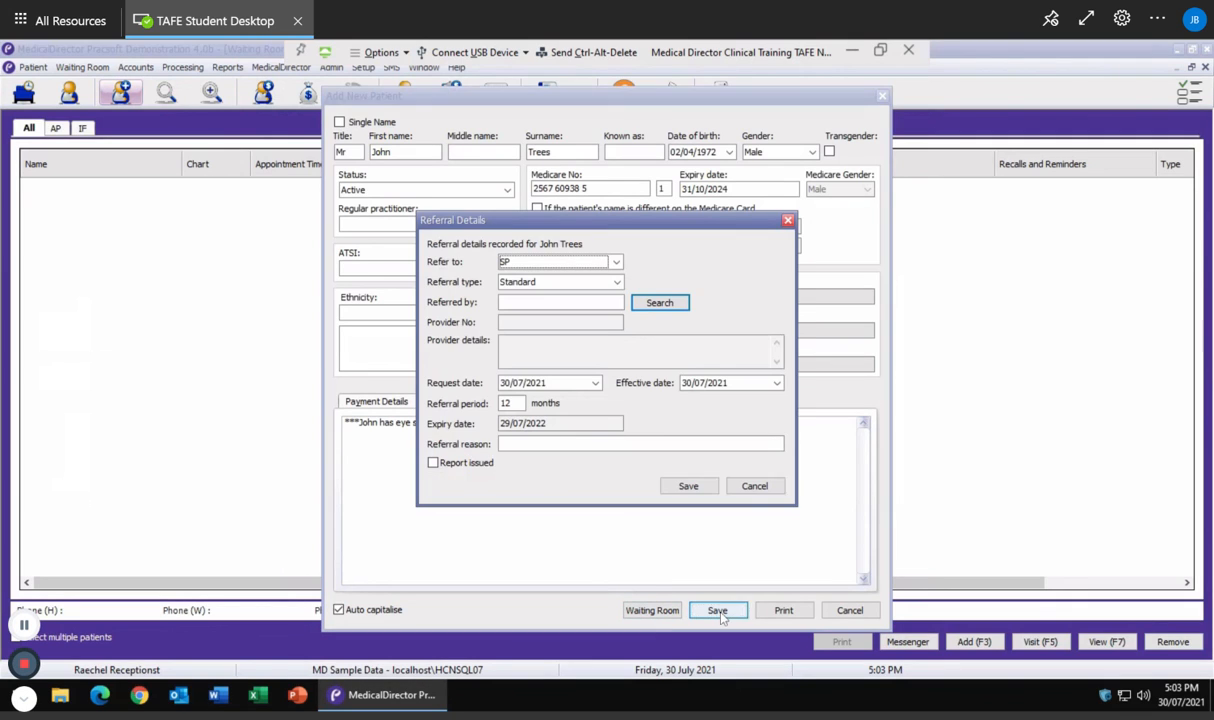
pyautogui.click(754, 487)
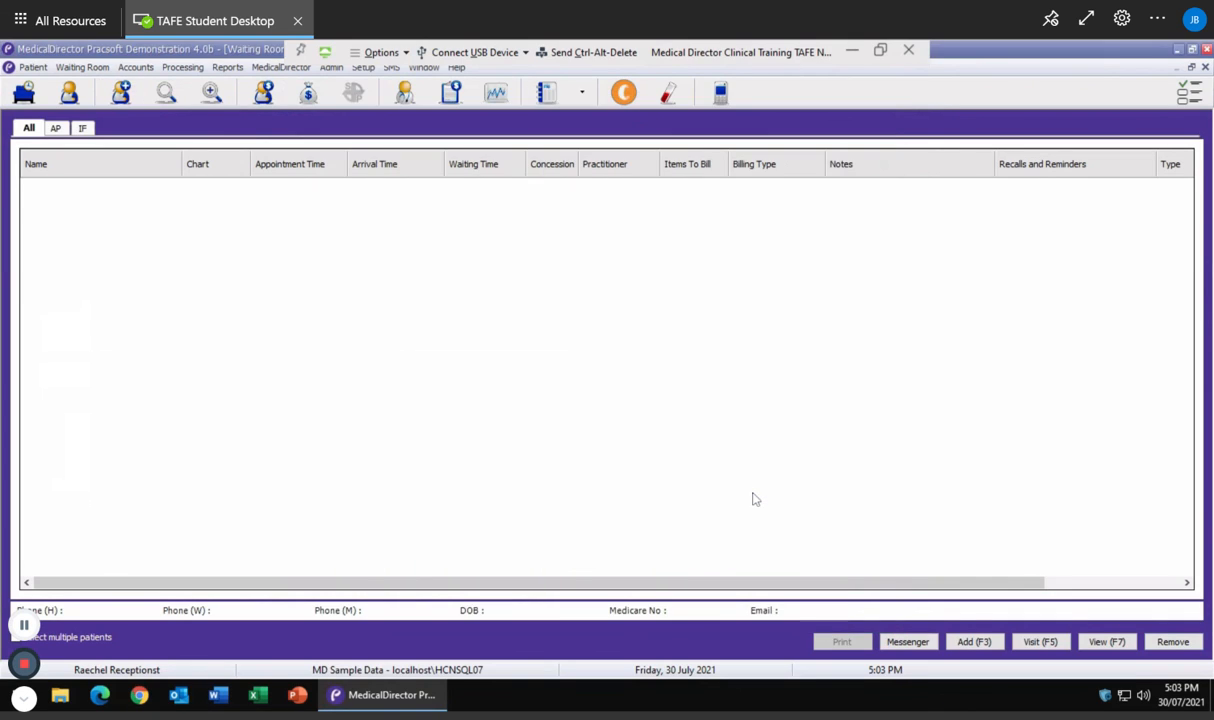
pyautogui.click(168, 93)
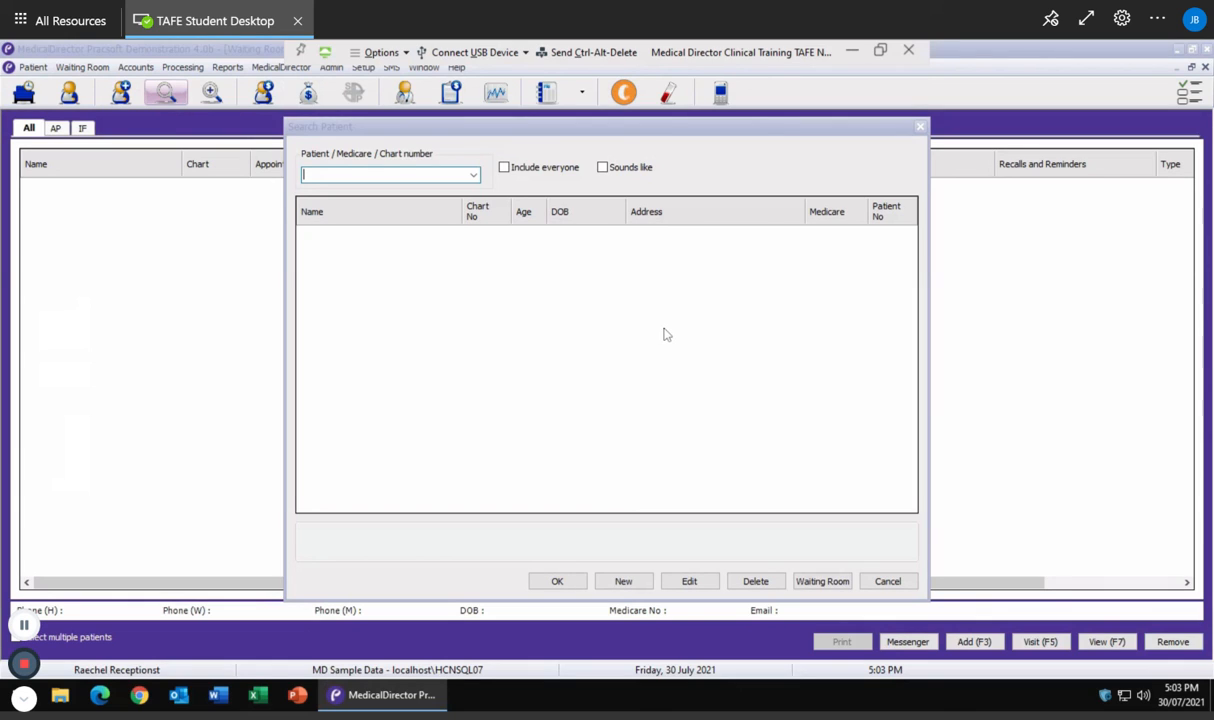
pyautogui.write('Tree')
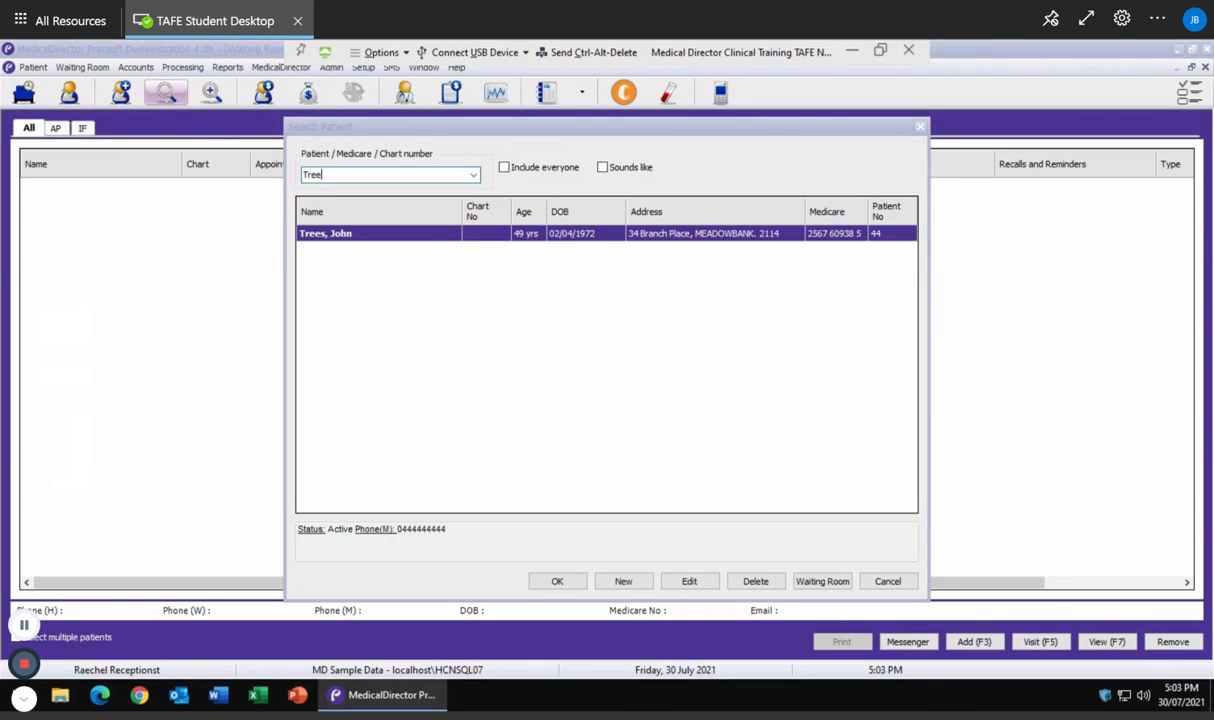
pyautogui.doubleClick(364, 243)
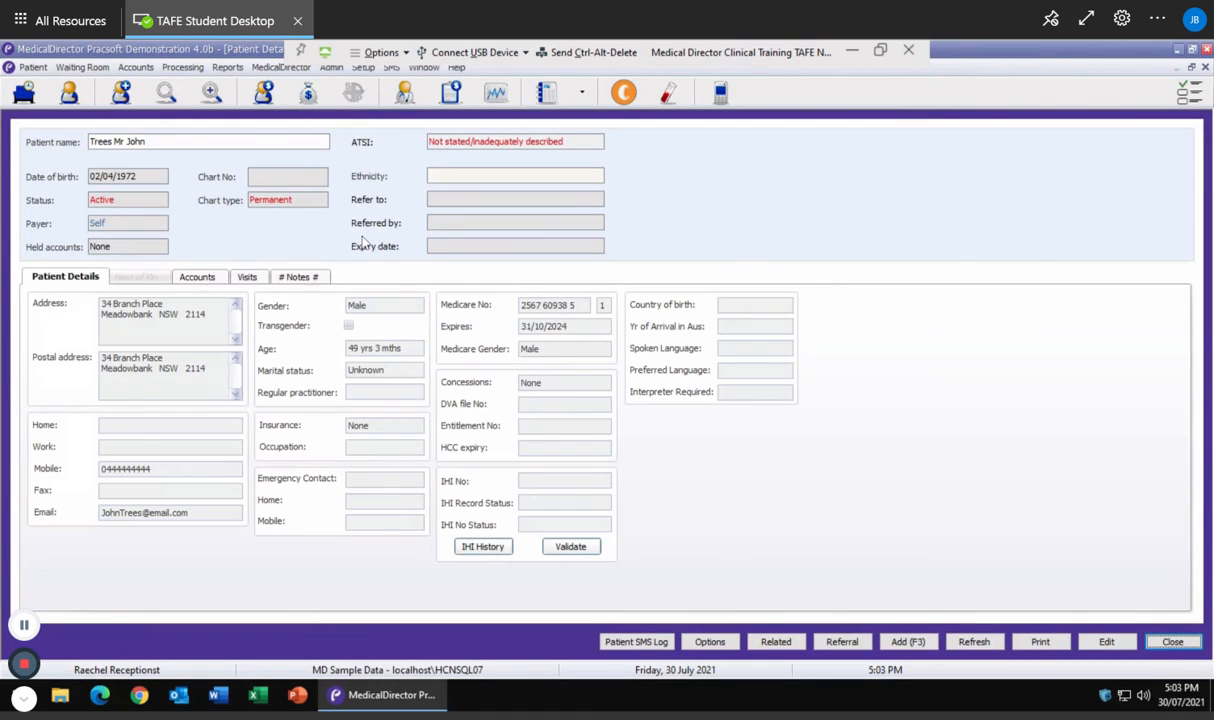